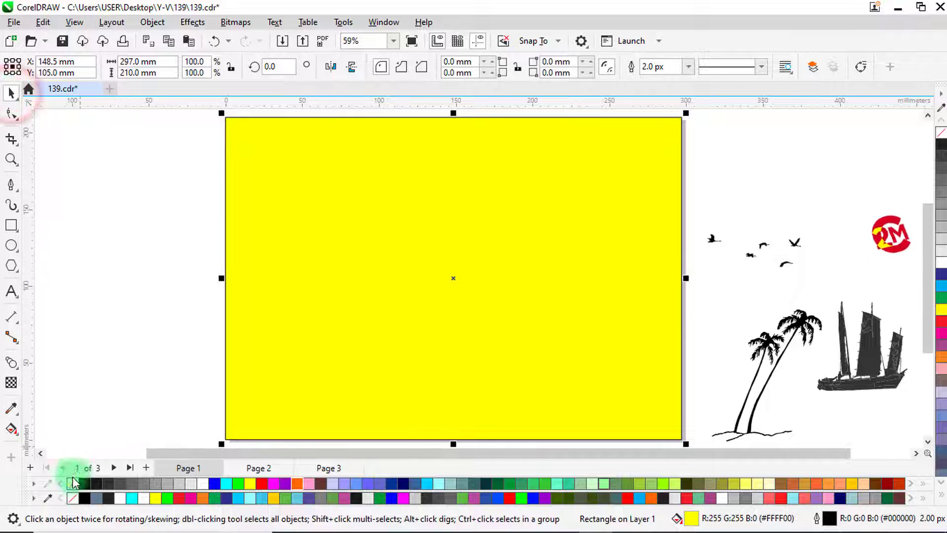
- Remove the yellow rectangle's outline and apply a vertical fountain fill fading from yellow at its upper edge to white below the middle
{"action": "right_click", "coordinate": [72, 484]}
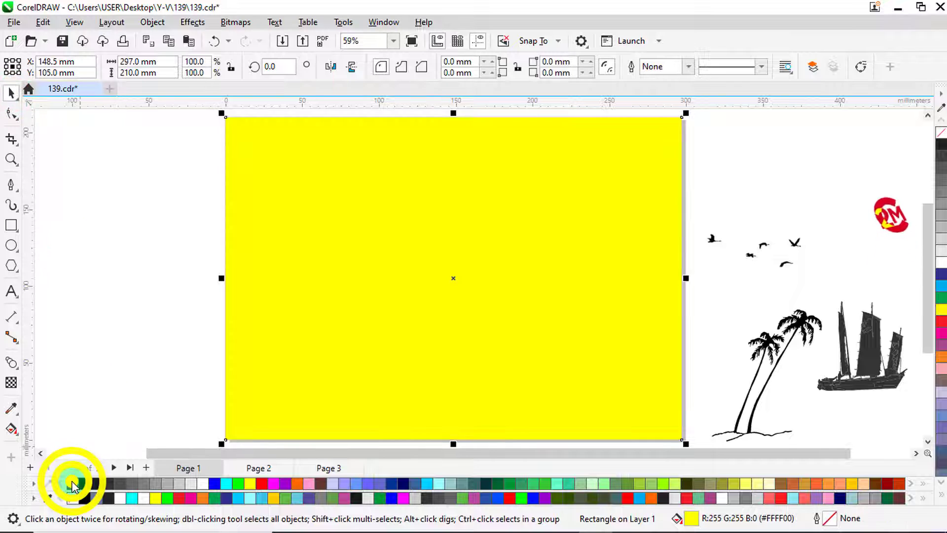
{"action": "left_click", "coordinate": [11, 429]}
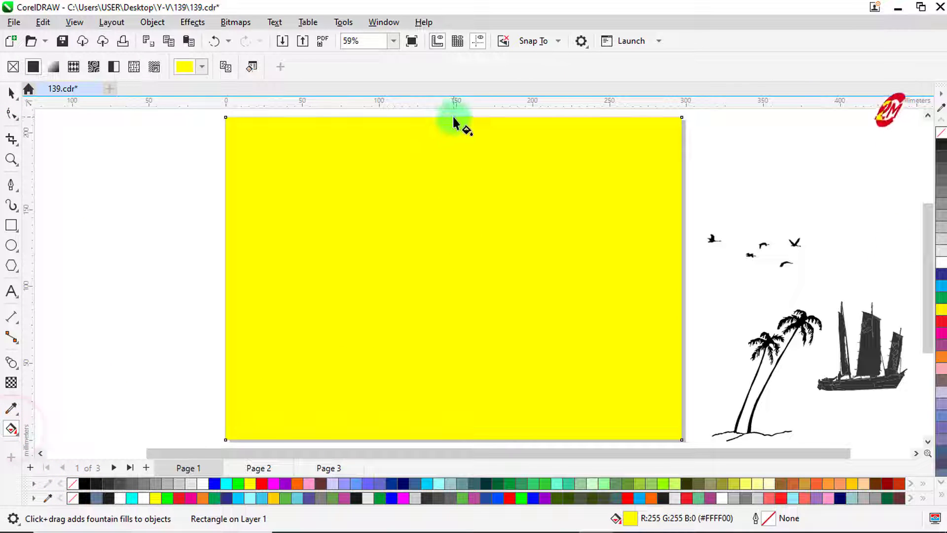
{"action": "left_click_drag", "start_coordinate": [453, 117], "coordinate": [448, 311]}
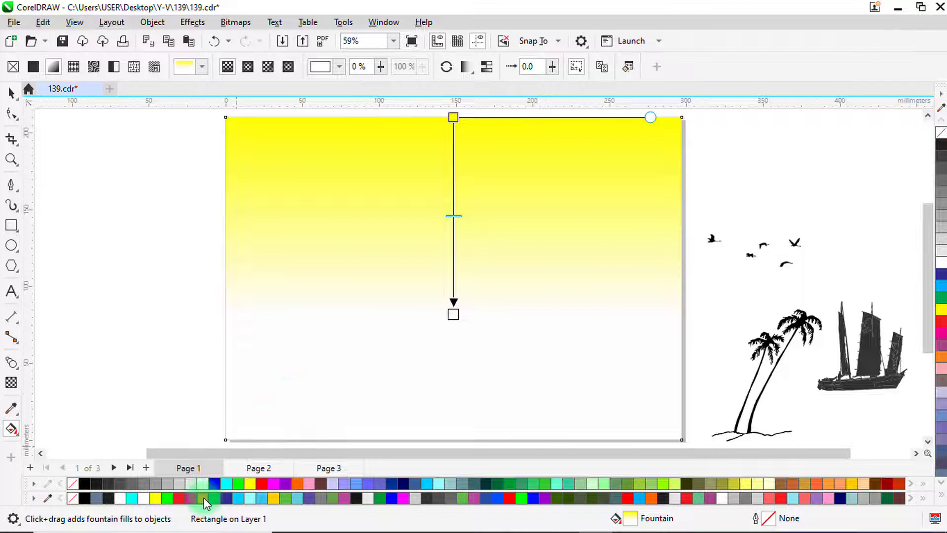
- Recolour the upper end of the rectangle's fountain fill golden yellow, after trying orange
{"action": "left_click_drag", "start_coordinate": [206, 501], "coordinate": [454, 118]}
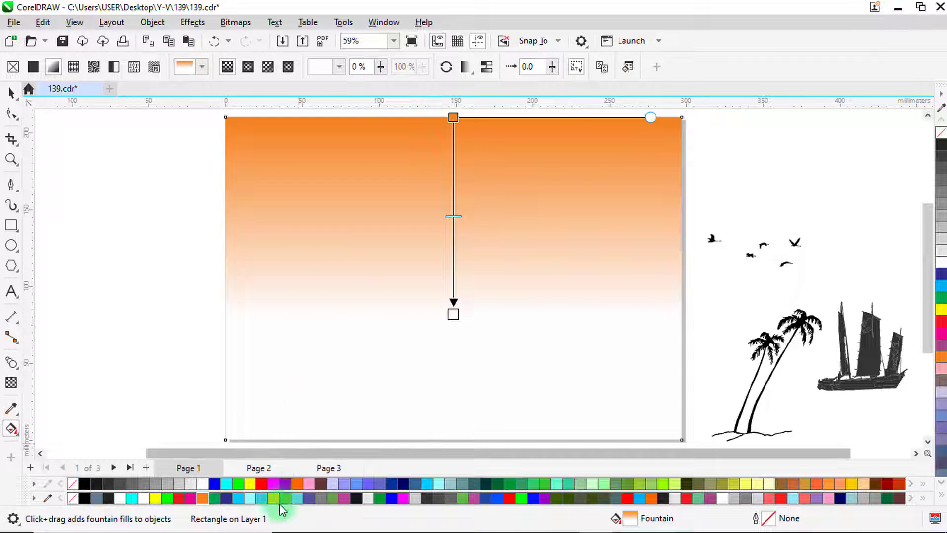
{"action": "left_click_drag", "start_coordinate": [272, 498], "coordinate": [453, 121]}
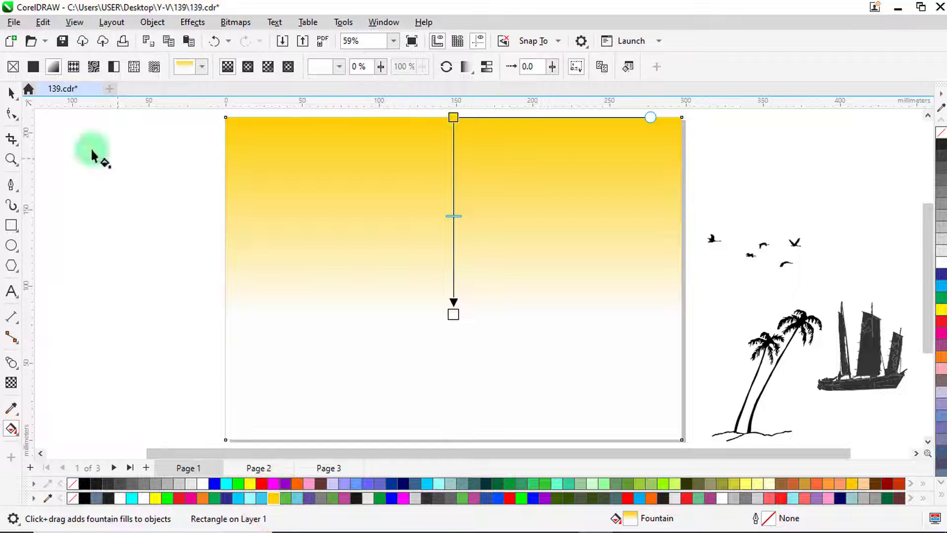
{"action": "left_click", "coordinate": [11, 94]}
{"action": "left_click", "coordinate": [148, 268]}
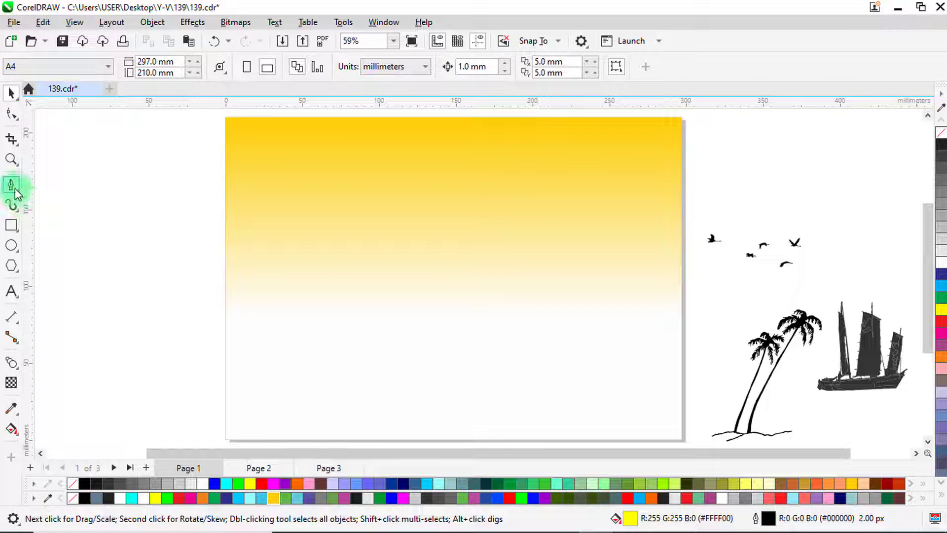
- Draw a closed shape with the Pen tool across the rectangle's lower part, about 297 × 47 mm, with a wavy upper edge and straight base
{"action": "left_click_drag", "start_coordinate": [12, 190], "coordinate": [55, 231]}
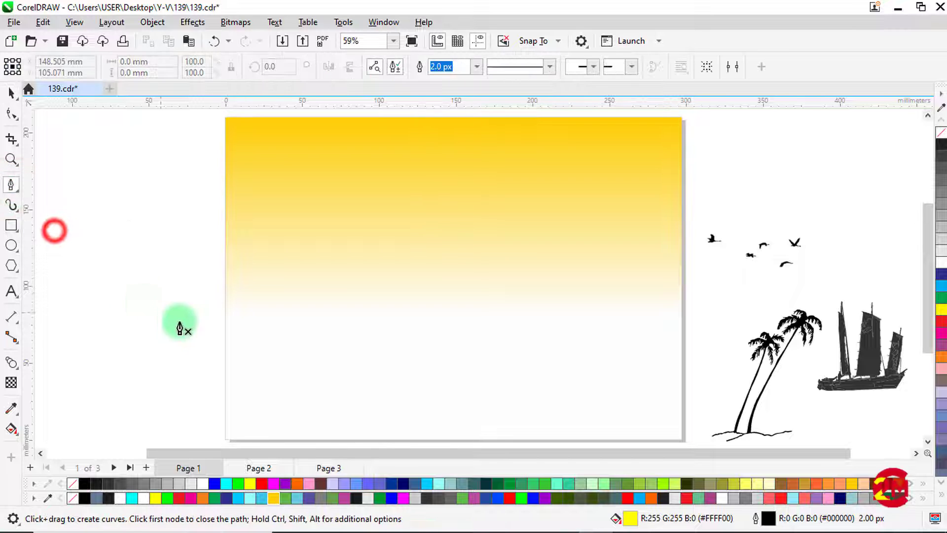
{"action": "left_click_drag", "start_coordinate": [226, 328], "coordinate": [598, 341]}
{"action": "left_click", "coordinate": [454, 323]}
{"action": "left_click_drag", "start_coordinate": [602, 338], "coordinate": [683, 347]}
{"action": "left_click", "coordinate": [683, 341]}
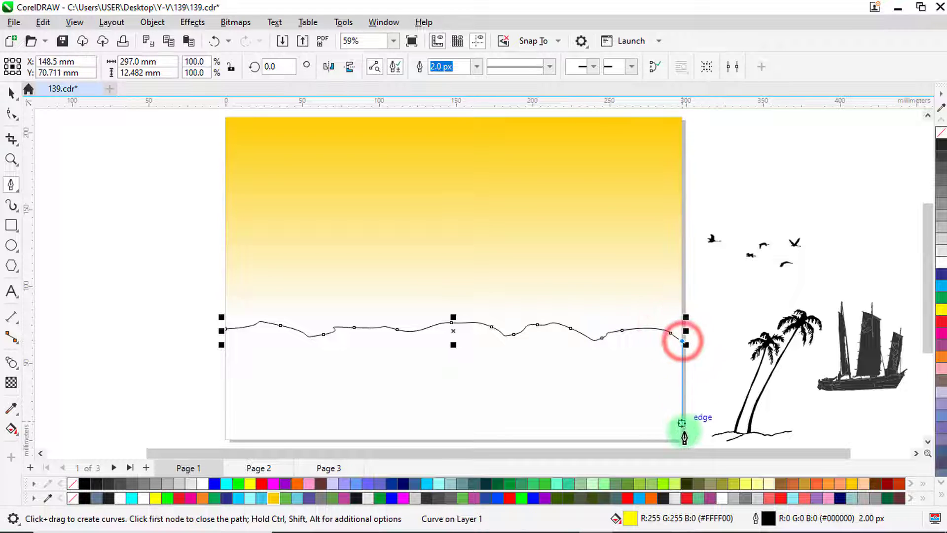
{"action": "left_click", "coordinate": [683, 395]}
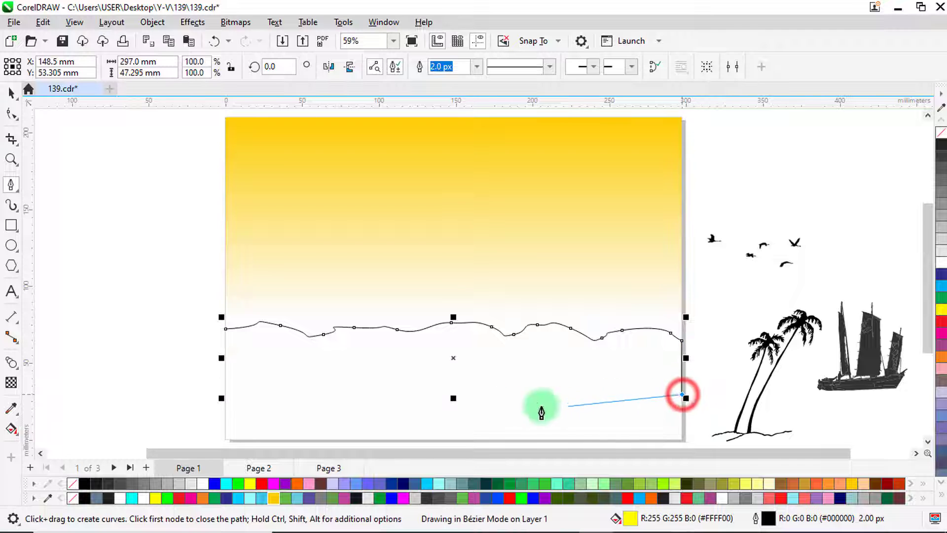
{"action": "left_click", "coordinate": [226, 395]}
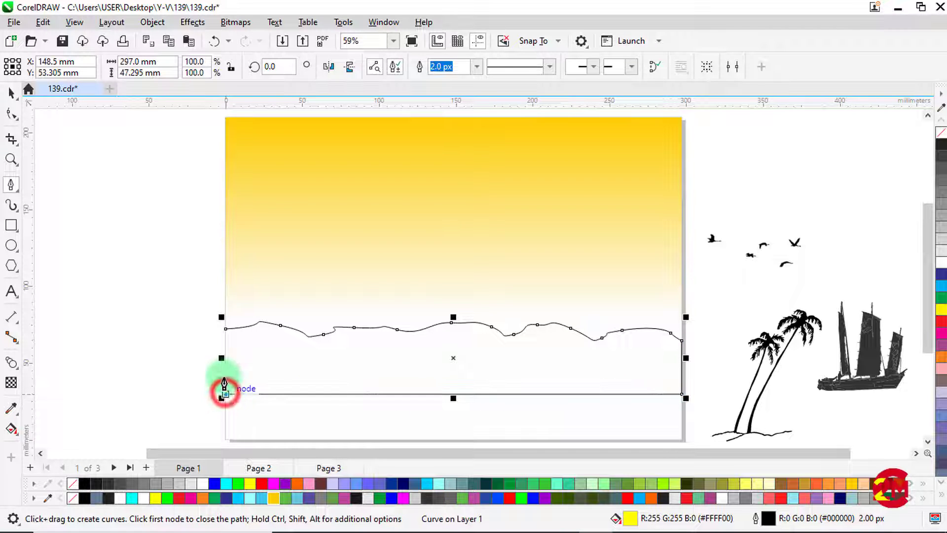
{"action": "left_click", "coordinate": [225, 329]}
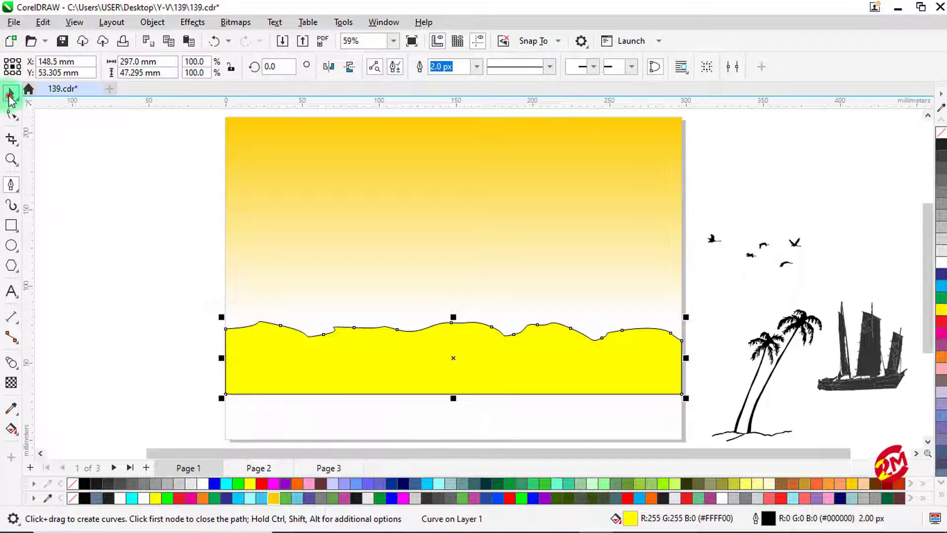
{"action": "left_click", "coordinate": [11, 93]}
- Raise the wavy shape about 12 mm and give it a pale cyan fill (#D5FFFF) with no outline
{"action": "right_click", "coordinate": [72, 484]}
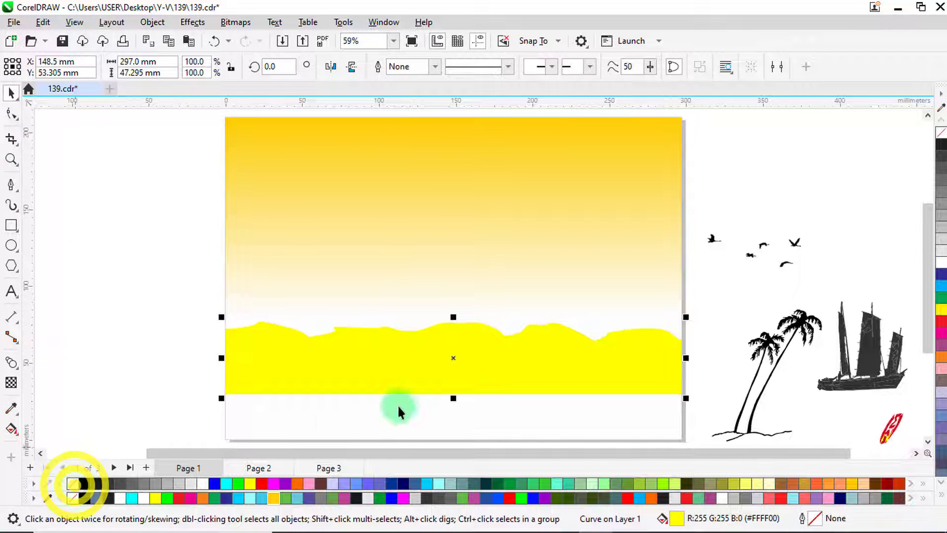
{"action": "left_click_drag", "start_coordinate": [454, 360], "coordinate": [451, 344]}
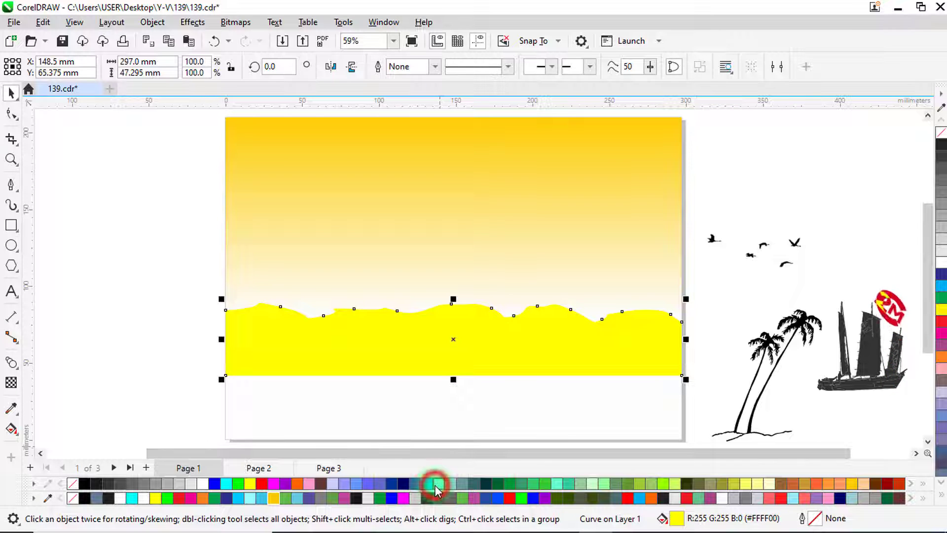
{"action": "left_click_drag", "start_coordinate": [435, 489], "coordinate": [449, 500]}
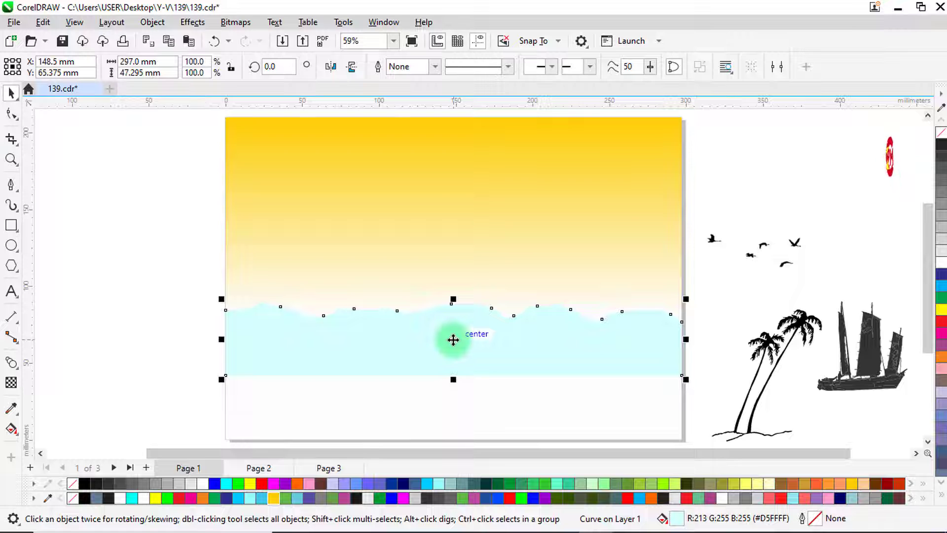
- Duplicate the pale cyan wave shape downwards and align the copy with the background rectangle's lower edge
{"action": "left_click_drag", "start_coordinate": [453, 340], "coordinate": [452, 399]}
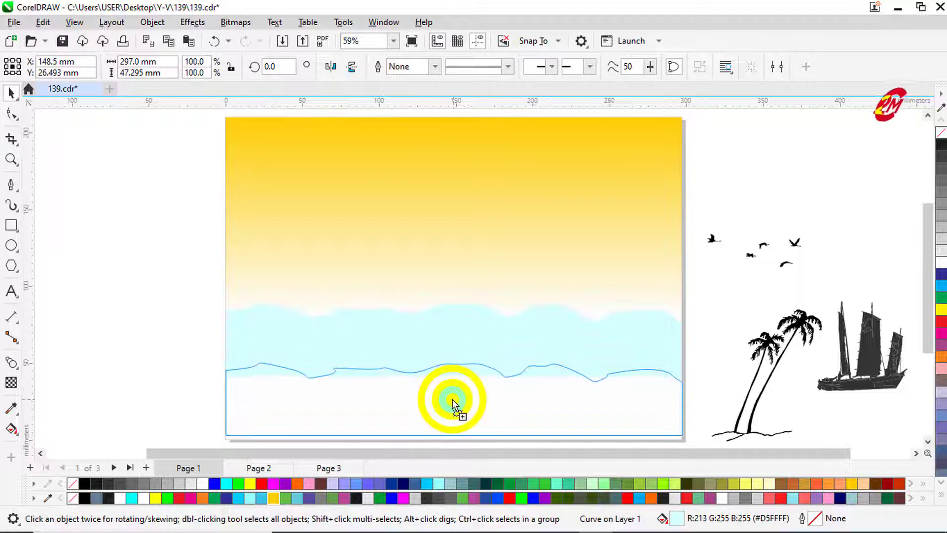
{"action": "left_click", "coordinate": [488, 245], "text": "shift"}
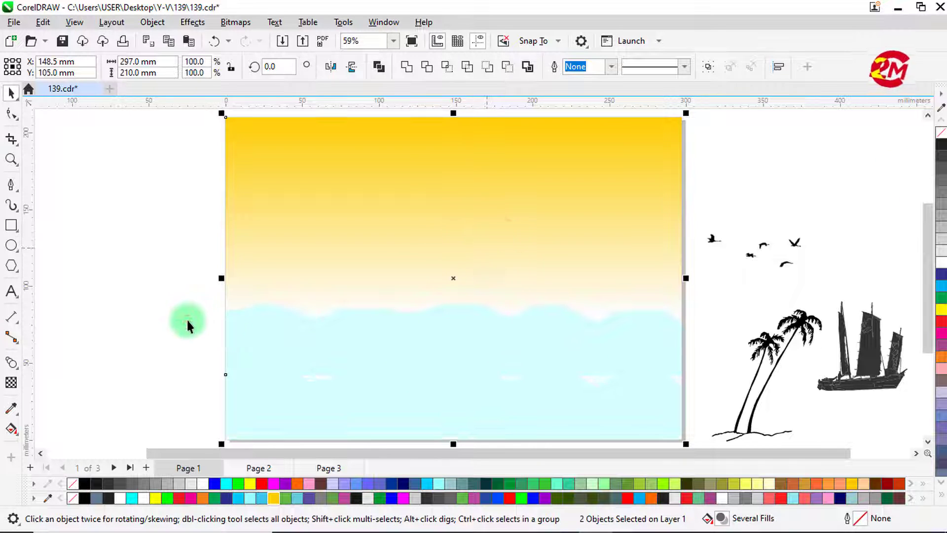
{"action": "left_click", "coordinate": [155, 326]}
- Fill the lower wave shape with light blue, R 173, G 226, B 255
{"action": "left_click", "coordinate": [311, 421]}
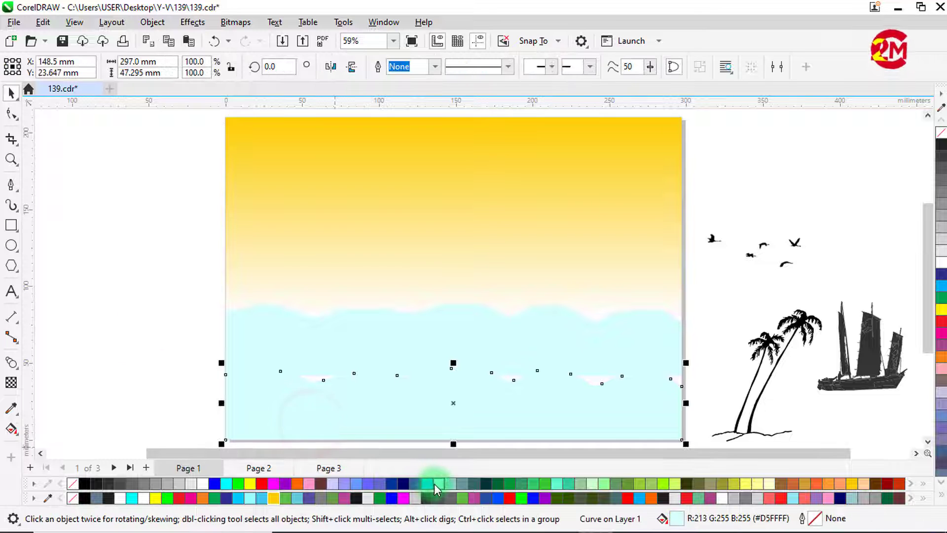
{"action": "left_click", "coordinate": [436, 483]}
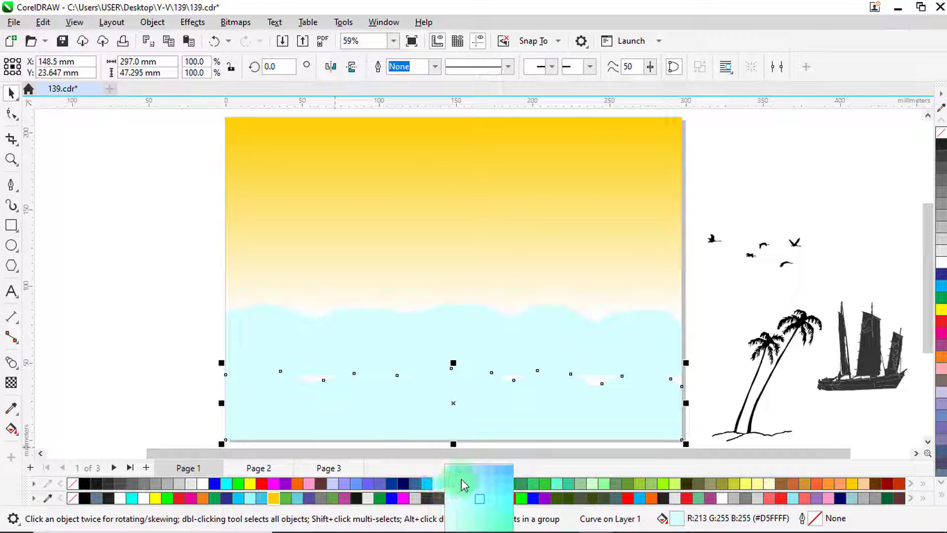
{"action": "left_click", "coordinate": [471, 475]}
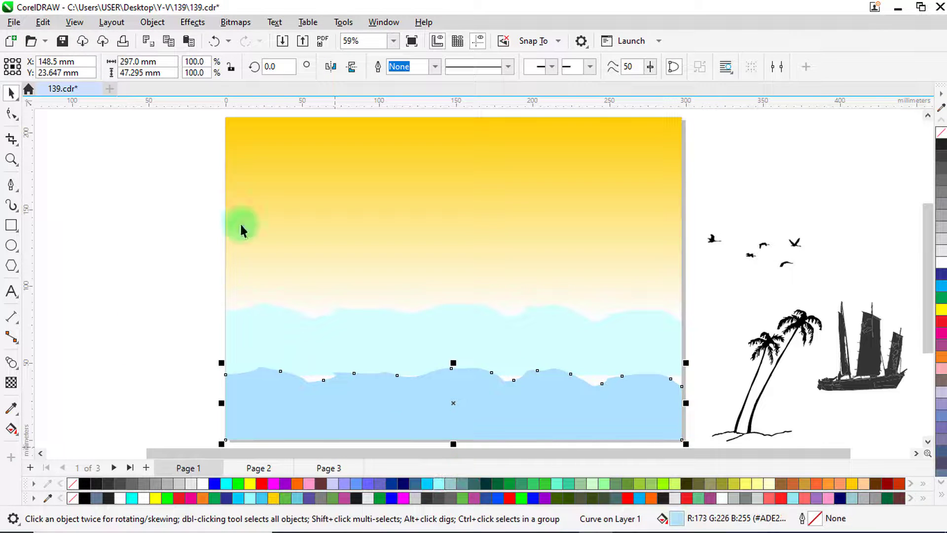
{"action": "left_click", "coordinate": [95, 242]}
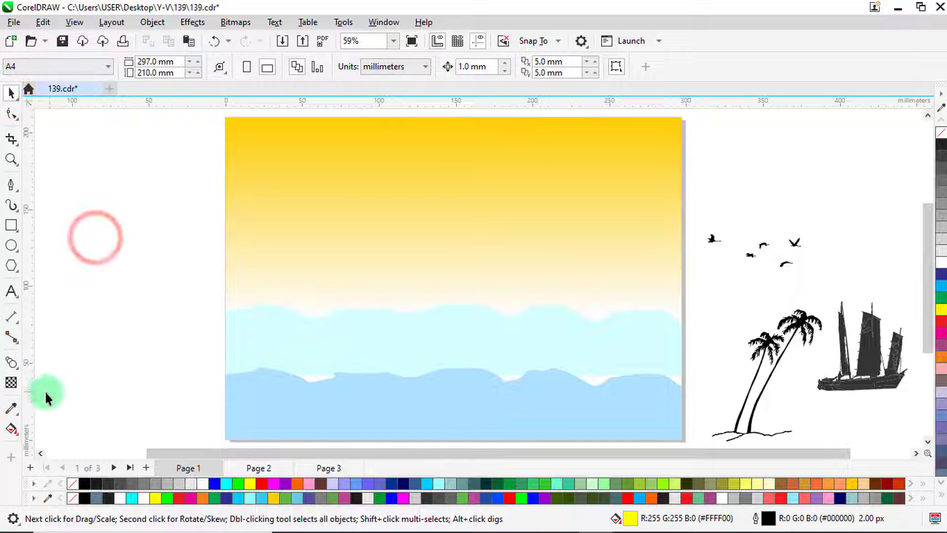
- Blend the upper pale cyan wave shape into the lower light blue one with 20 steps
{"action": "left_click", "coordinate": [18, 370]}
{"action": "left_click", "coordinate": [47, 392]}
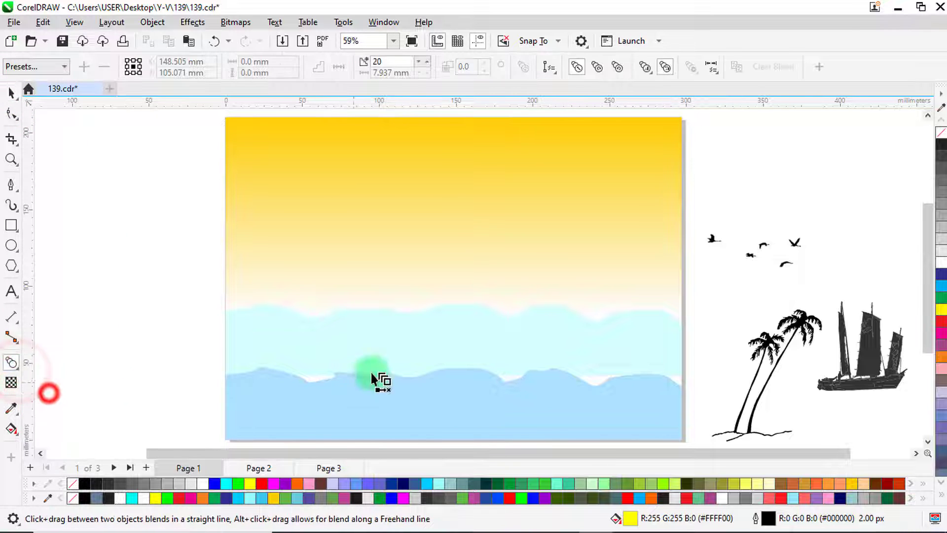
{"action": "left_click_drag", "start_coordinate": [452, 308], "coordinate": [454, 402]}
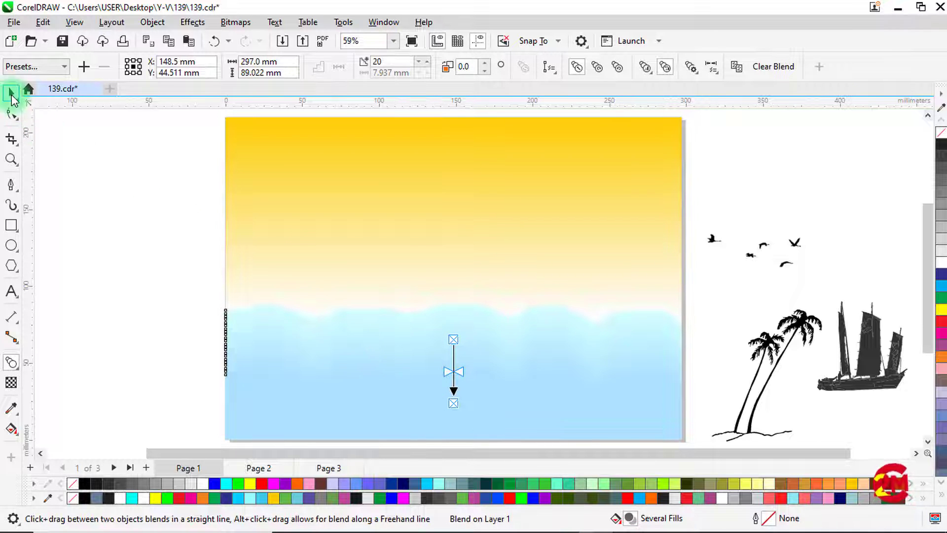
{"action": "left_click", "coordinate": [11, 94]}
{"action": "left_click", "coordinate": [130, 280]}
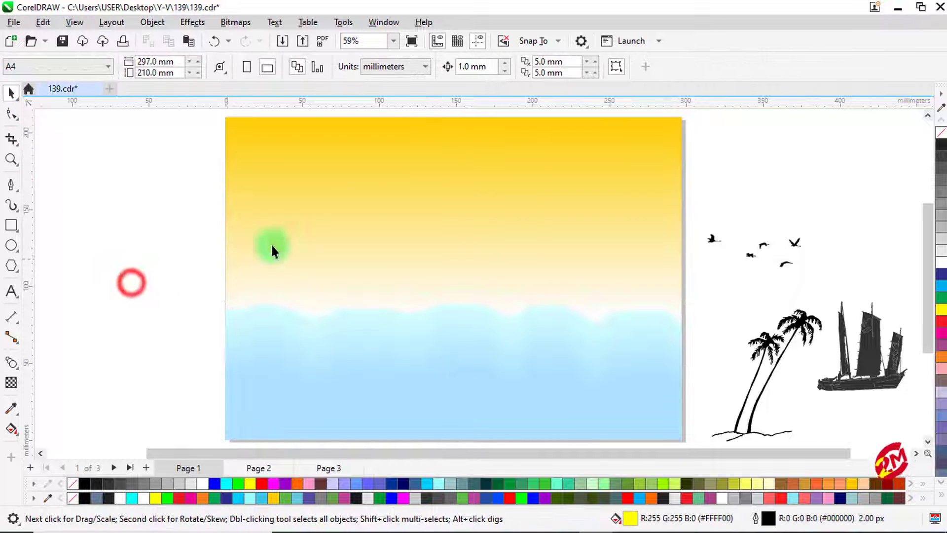
- Extend the white end of the sky rectangle's fountain fill slightly further down behind the waves
{"action": "left_click", "coordinate": [356, 202]}
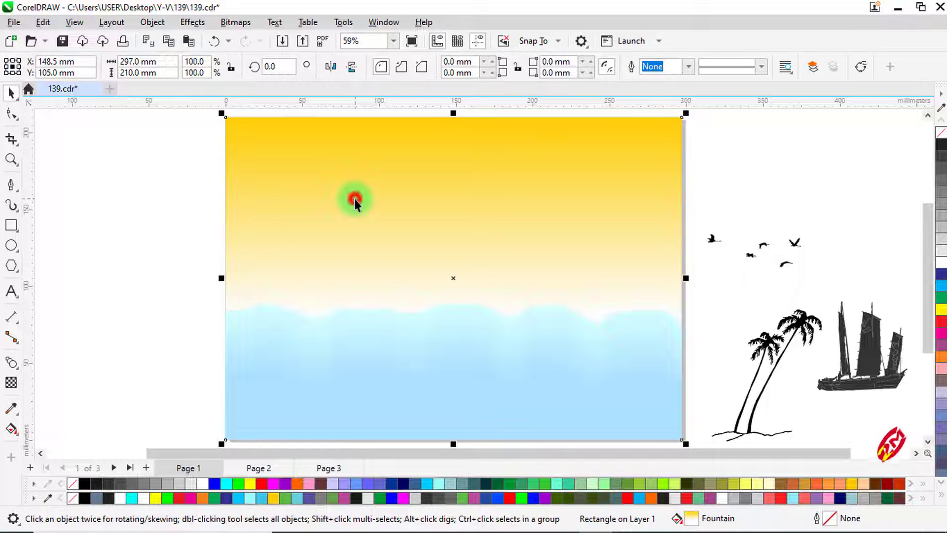
{"action": "left_click", "coordinate": [12, 429]}
{"action": "mouse_move", "coordinate": [453, 314]}
{"action": "left_mouse_down"}
{"action": "mouse_move", "coordinate": [444, 381]}
{"action": "mouse_move", "coordinate": [453, 394]}
{"action": "mouse_move", "coordinate": [454, 323]}
{"action": "left_mouse_up"}
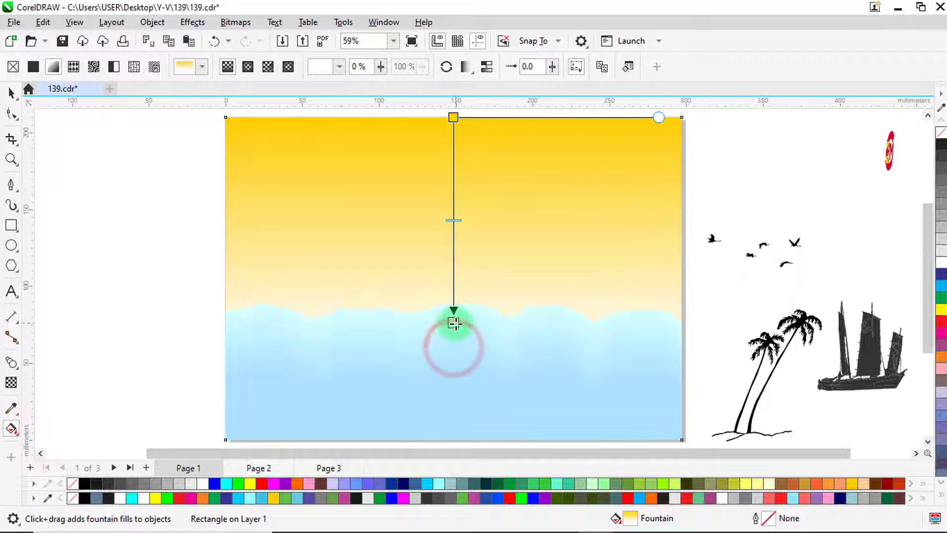
{"action": "scroll", "coordinate": [386, 327], "scroll_direction": "down", "scroll_amount": 1}
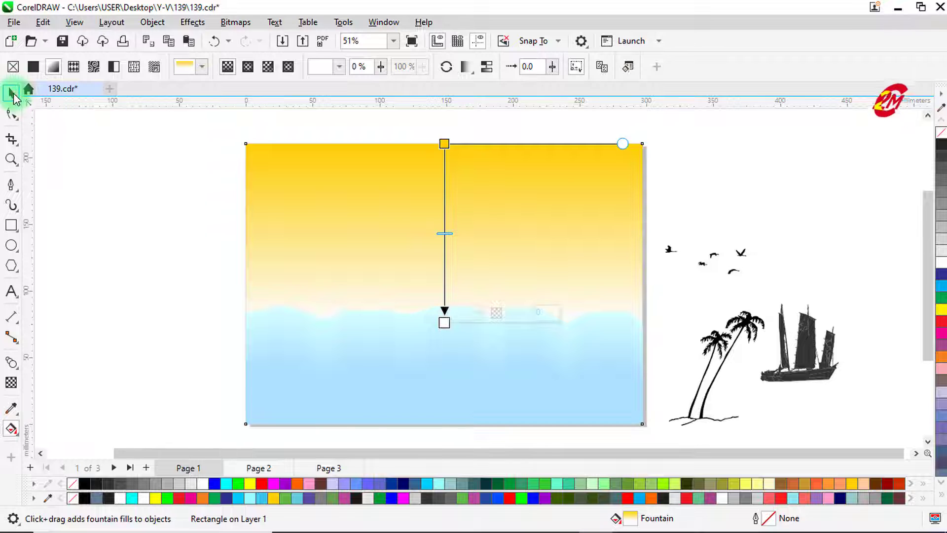
{"action": "left_click", "coordinate": [11, 92]}
{"action": "left_click", "coordinate": [138, 230]}
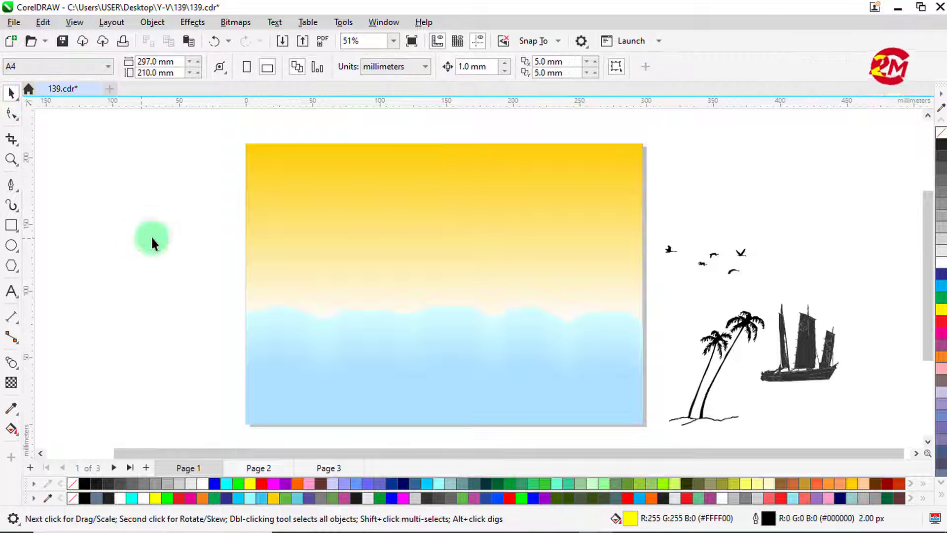
- Change the upper colour of the sky's fountain fill to a soft orange, C 0, M 16, Y 64, K 0
{"action": "left_click", "coordinate": [402, 231]}
{"action": "left_click", "coordinate": [12, 429]}
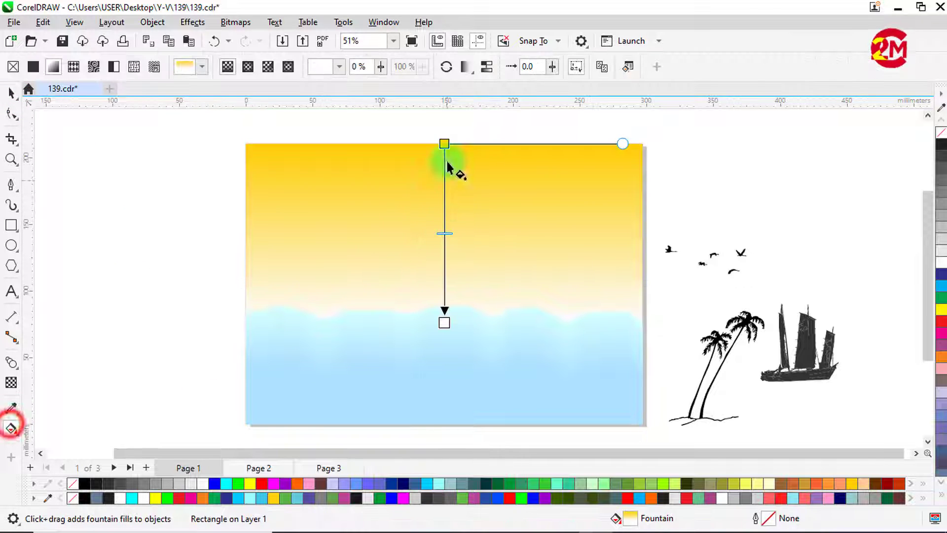
{"action": "left_click", "coordinate": [444, 145]}
{"action": "left_click", "coordinate": [481, 135]}
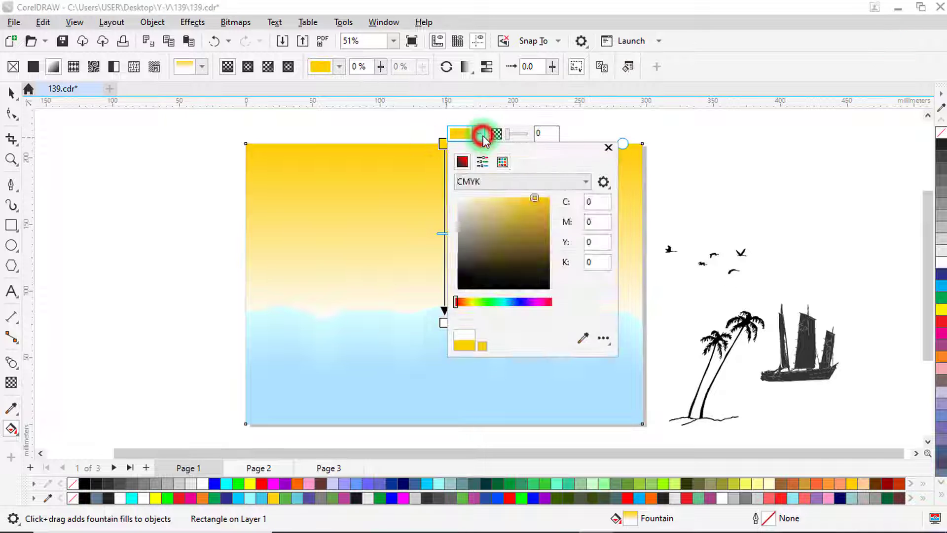
{"action": "left_click", "coordinate": [462, 162]}
{"action": "left_click_drag", "start_coordinate": [534, 205], "coordinate": [515, 197]}
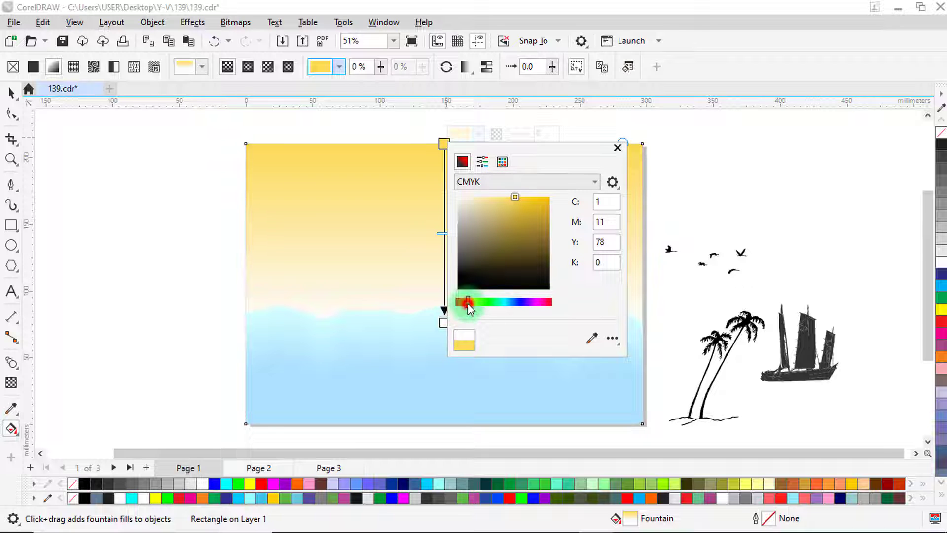
{"action": "left_click_drag", "start_coordinate": [468, 303], "coordinate": [467, 303]}
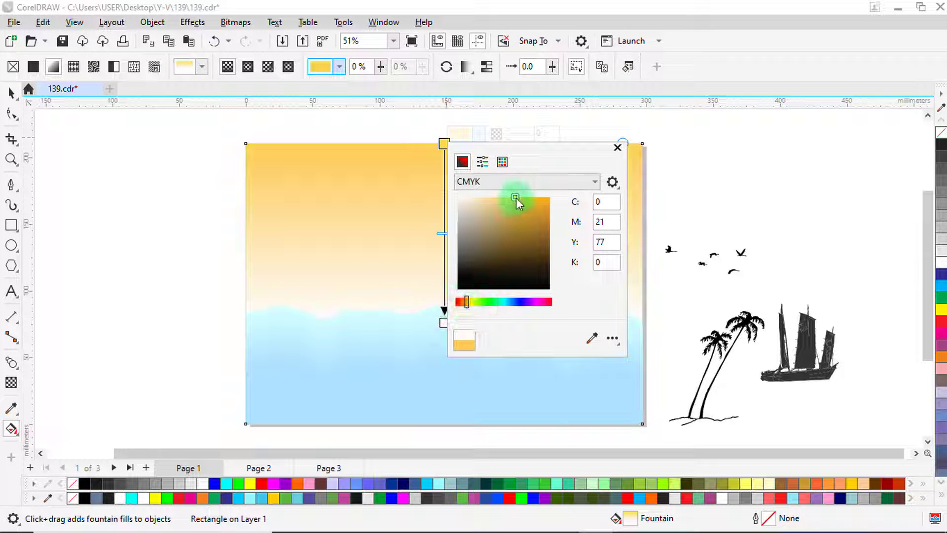
{"action": "left_click_drag", "start_coordinate": [508, 199], "coordinate": [505, 195]}
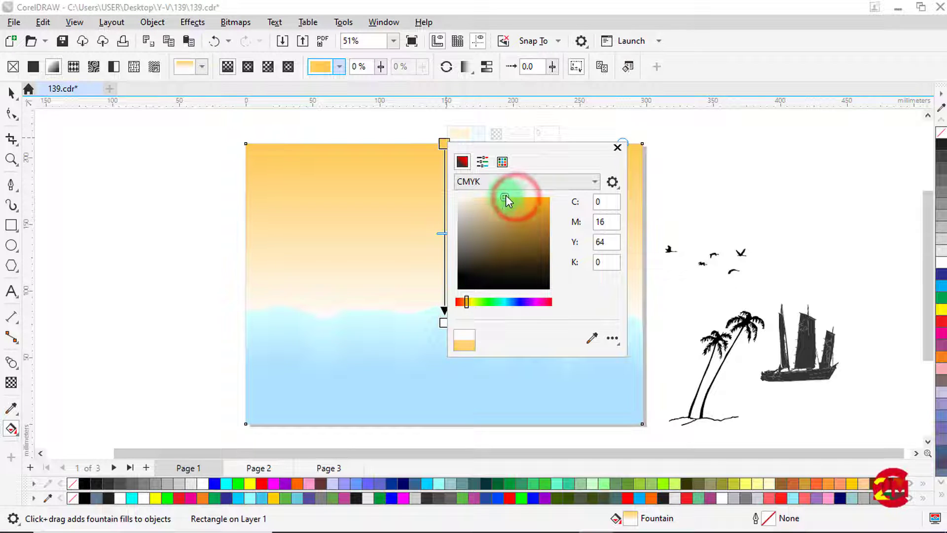
{"action": "left_click", "coordinate": [617, 147]}
{"action": "left_click", "coordinate": [11, 92]}
{"action": "left_click", "coordinate": [96, 185]}
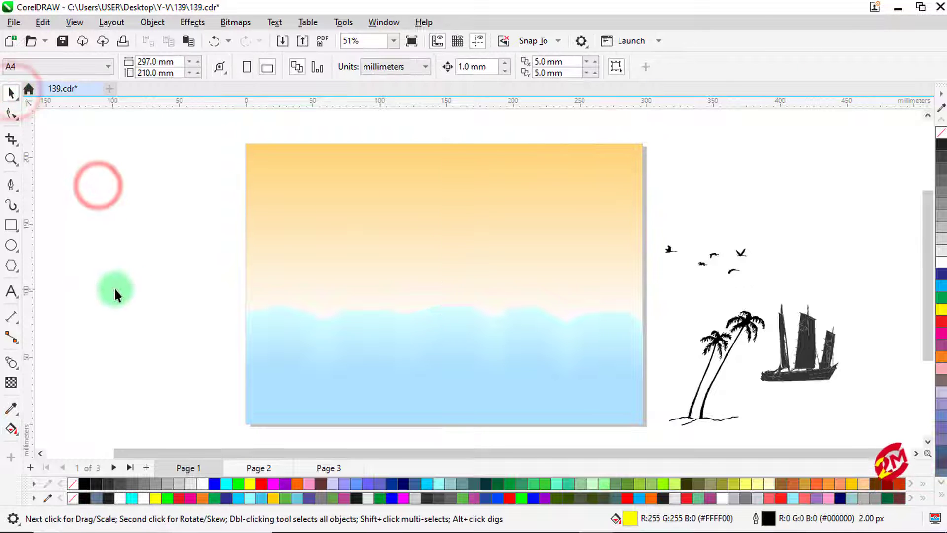
{"action": "left_click", "coordinate": [129, 286]}
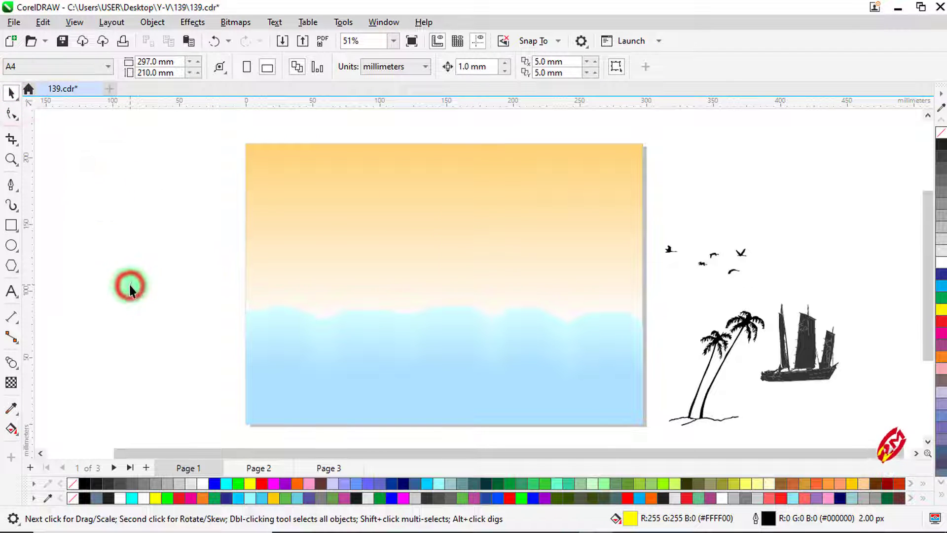
- Draw an ellipse about 181 × 95 mm over the page's lower-left corner, overlapping the sea
{"action": "left_click", "coordinate": [10, 244]}
{"action": "left_click_drag", "start_coordinate": [184, 334], "coordinate": [430, 442]}
{"action": "left_click", "coordinate": [11, 92]}
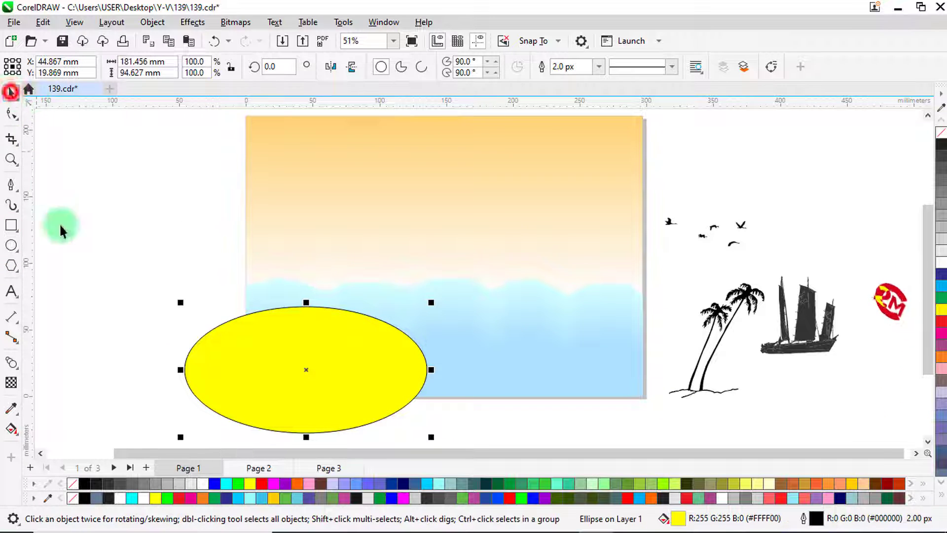
- Remove the yellow ellipse's outline and convert the ellipse to curves
{"action": "right_click", "coordinate": [72, 483]}
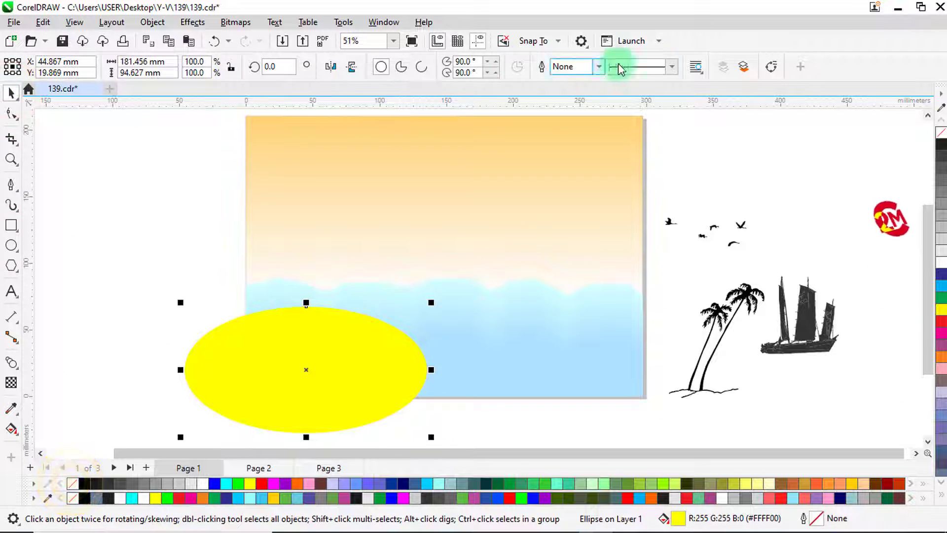
{"action": "right_click", "coordinate": [772, 67]}
{"action": "left_click", "coordinate": [773, 68]}
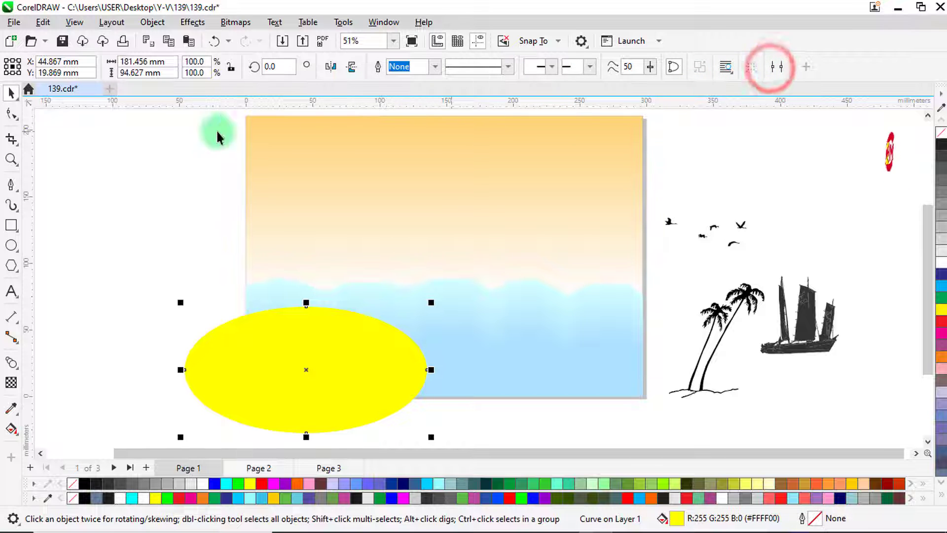
- Reshape the yellow curve into a shoreline by raising its top node, tilting that node's handles and pulling the seaward edge inward
{"action": "left_click", "coordinate": [11, 113]}
{"action": "left_click_drag", "start_coordinate": [306, 307], "coordinate": [306, 301]}
{"action": "left_click_drag", "start_coordinate": [428, 336], "coordinate": [359, 336]}
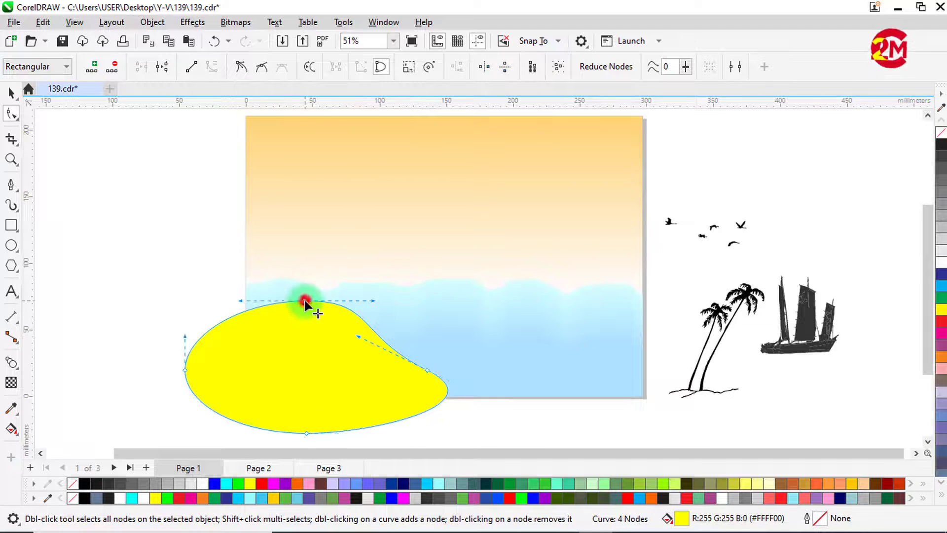
{"action": "left_click_drag", "start_coordinate": [304, 300], "coordinate": [201, 286]}
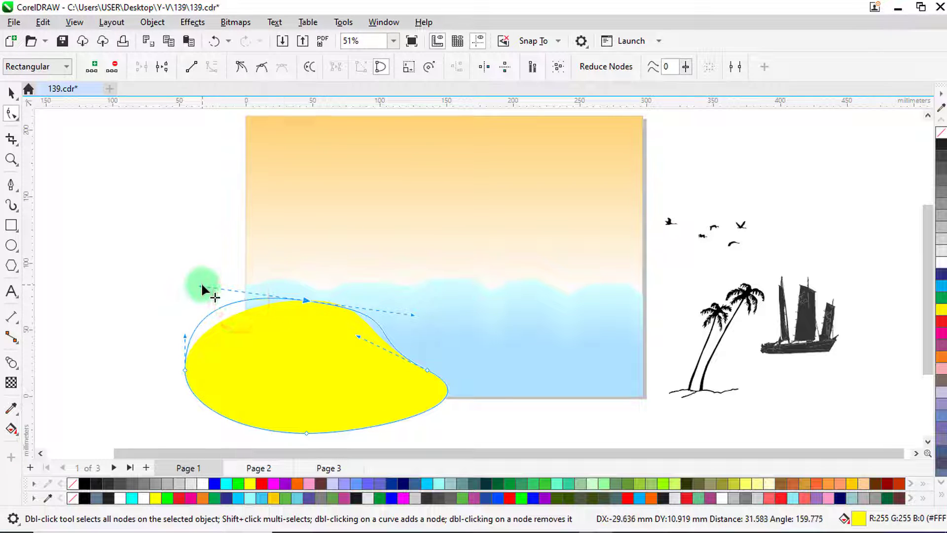
{"action": "left_click_drag", "start_coordinate": [403, 305], "coordinate": [397, 300]}
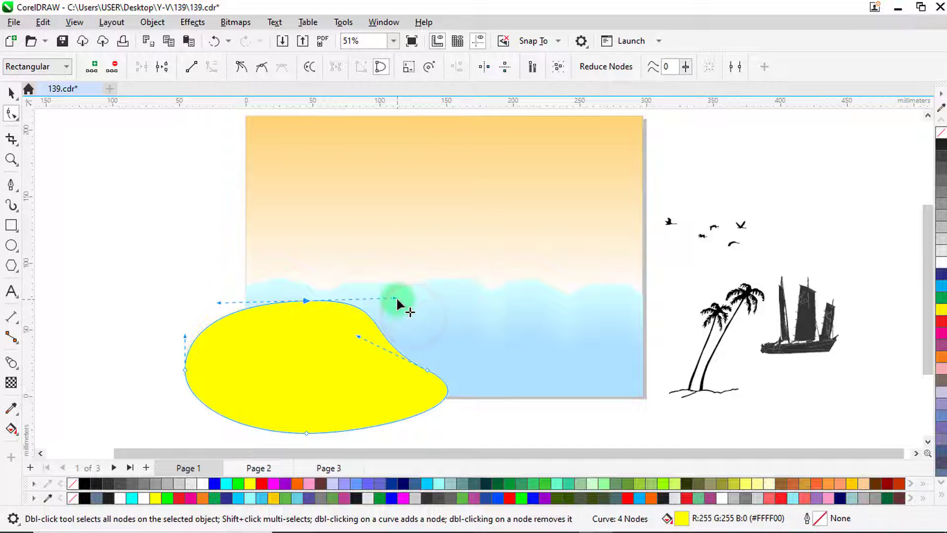
{"action": "left_click_drag", "start_coordinate": [202, 290], "coordinate": [191, 287]}
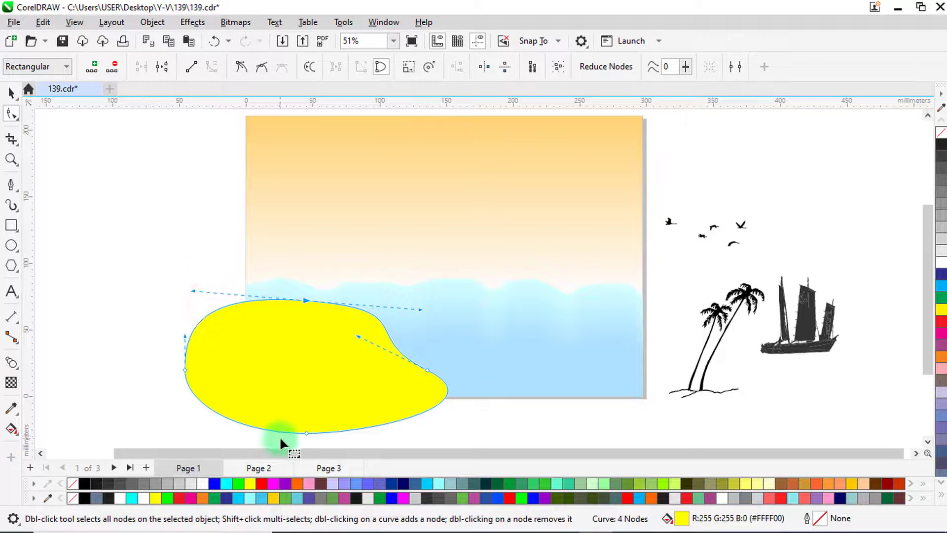
- Try light orange fills R 255, G 198, B 141 and R 255, G 217, B 141 on the shore shape
{"action": "left_click", "coordinate": [12, 92]}
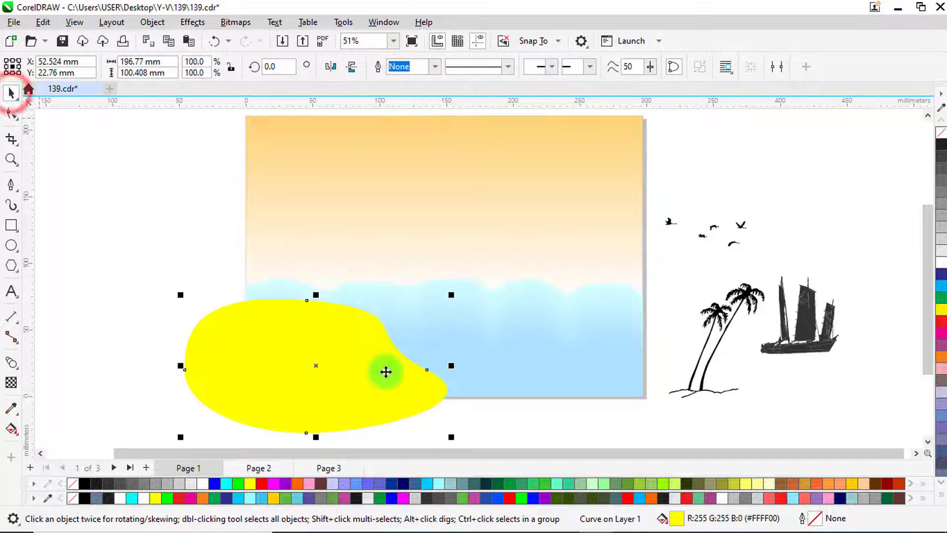
{"action": "left_click", "coordinate": [826, 481]}
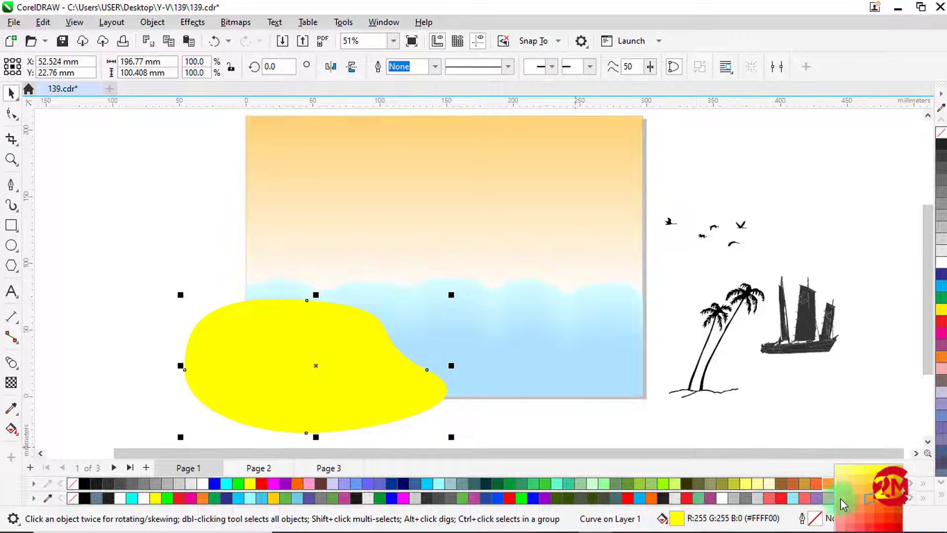
{"action": "left_click", "coordinate": [841, 498]}
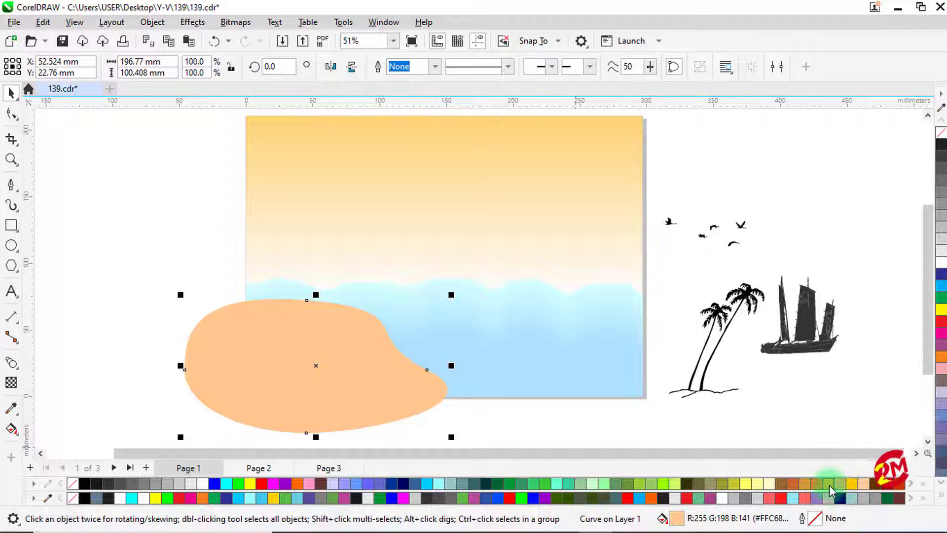
{"action": "left_click", "coordinate": [830, 484]}
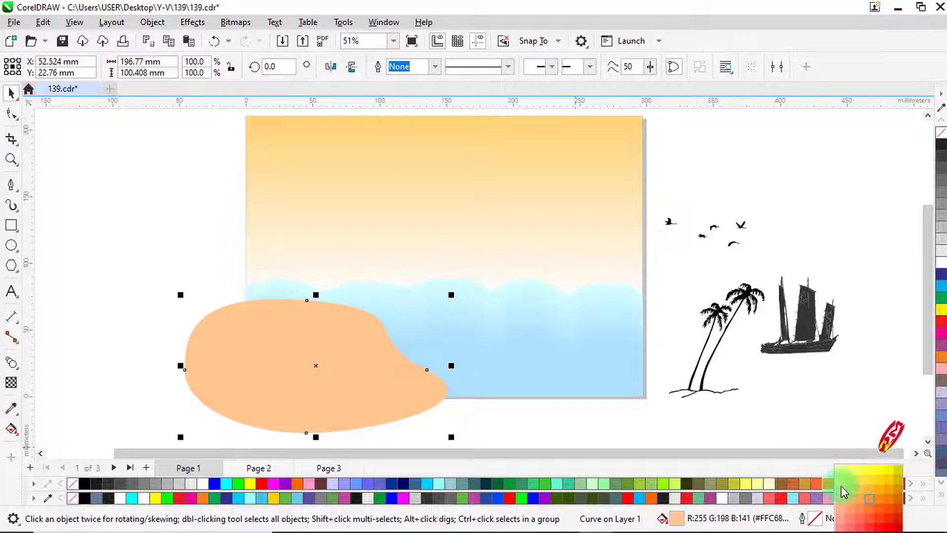
{"action": "left_click", "coordinate": [841, 486]}
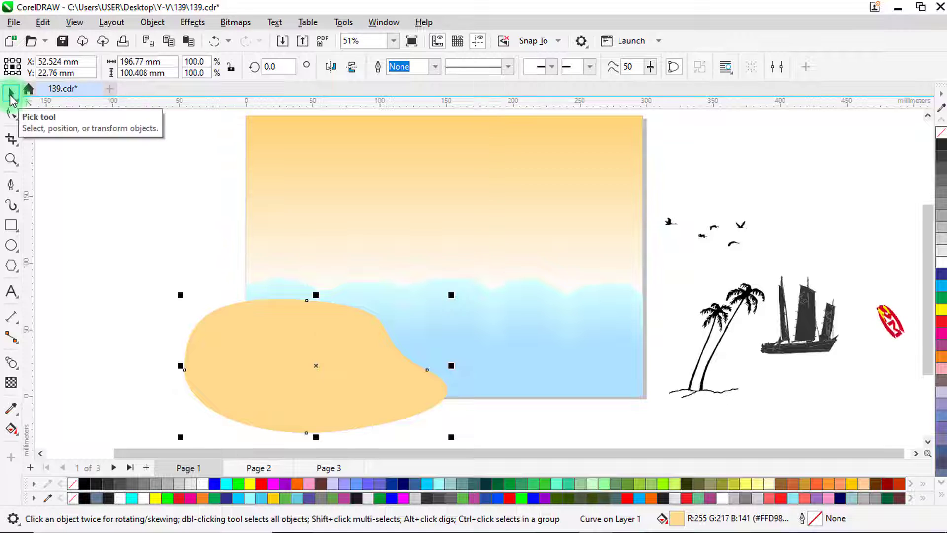
- Fill the shore shape with a soft peach, R 255, G 179, B 141
{"action": "left_click", "coordinate": [828, 486]}
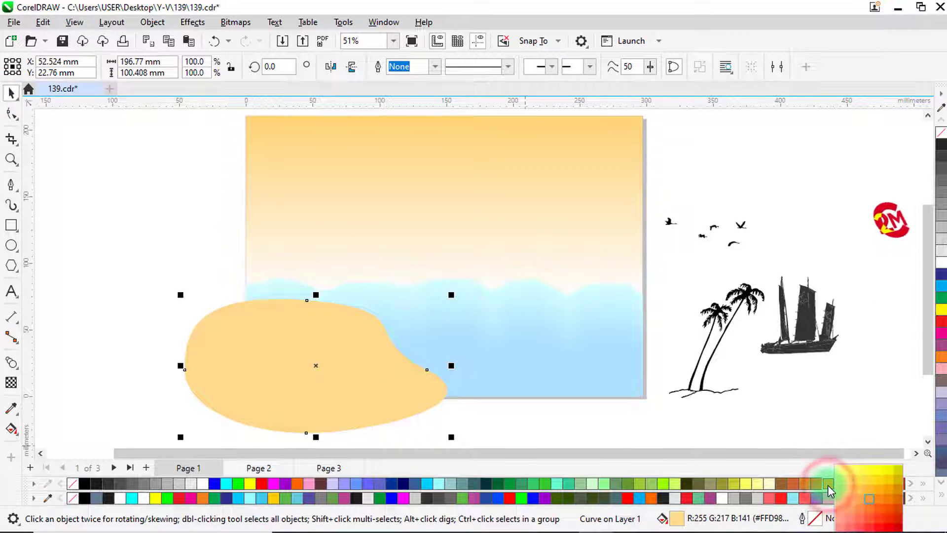
{"action": "left_click", "coordinate": [838, 514]}
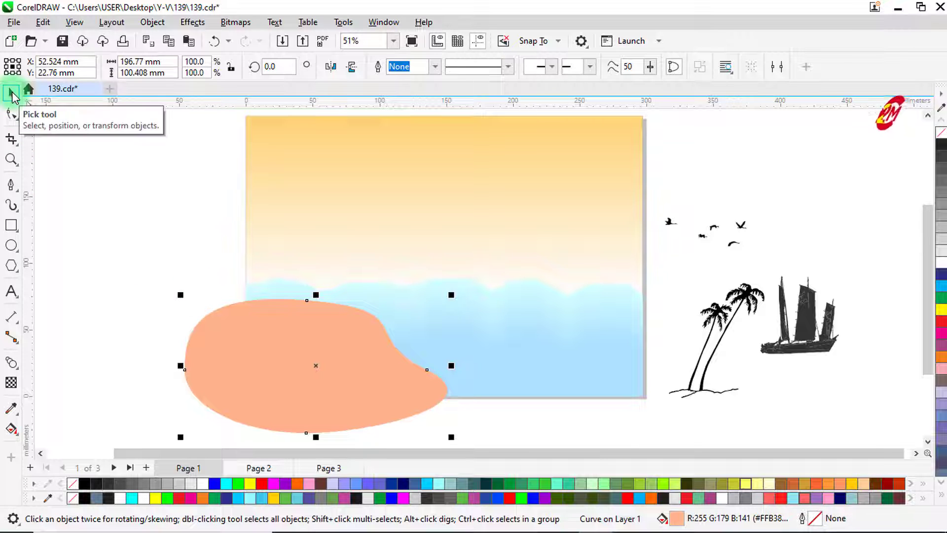
- PowerClip the peach shore shape inside the lower light blue sea shape
{"action": "right_click", "coordinate": [217, 367]}
{"action": "left_click", "coordinate": [254, 290]}
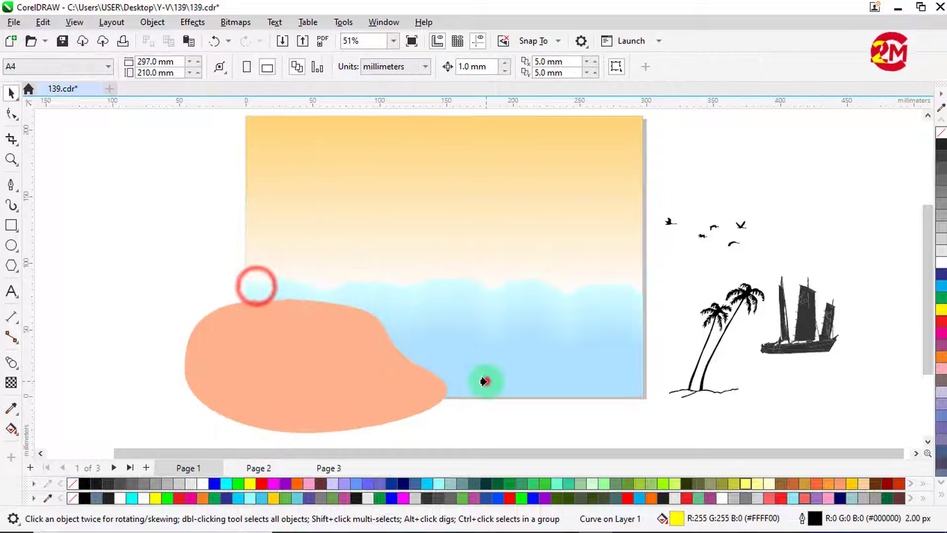
{"action": "left_click", "coordinate": [484, 382]}
{"action": "left_click", "coordinate": [11, 92]}
{"action": "left_click", "coordinate": [181, 294]}
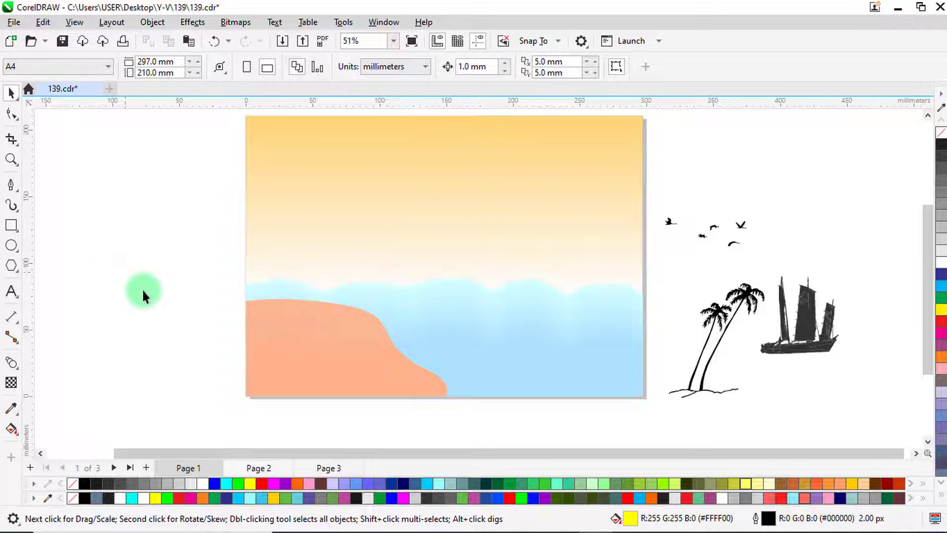
- Move the palm tree silhouette onto the shore and bring it to the front of the page
{"action": "left_click_drag", "start_coordinate": [689, 389], "coordinate": [355, 378]}
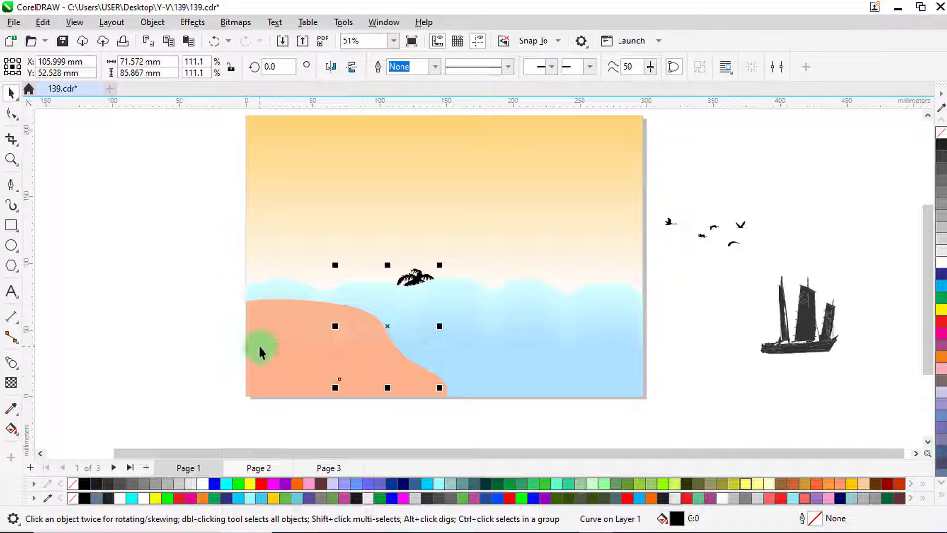
{"action": "left_click", "coordinate": [153, 22]}
{"action": "mouse_move", "coordinate": [178, 221]}
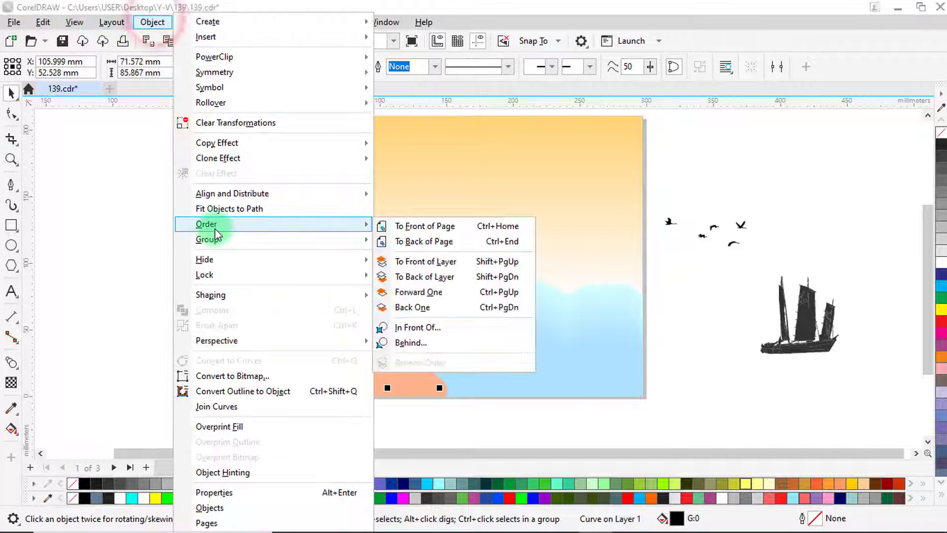
{"action": "left_click", "coordinate": [431, 226]}
- Edit the sea's PowerClip contents to narrow the shore shape to about 166 mm from its seaward side, and finish the edit
{"action": "left_click", "coordinate": [289, 326]}
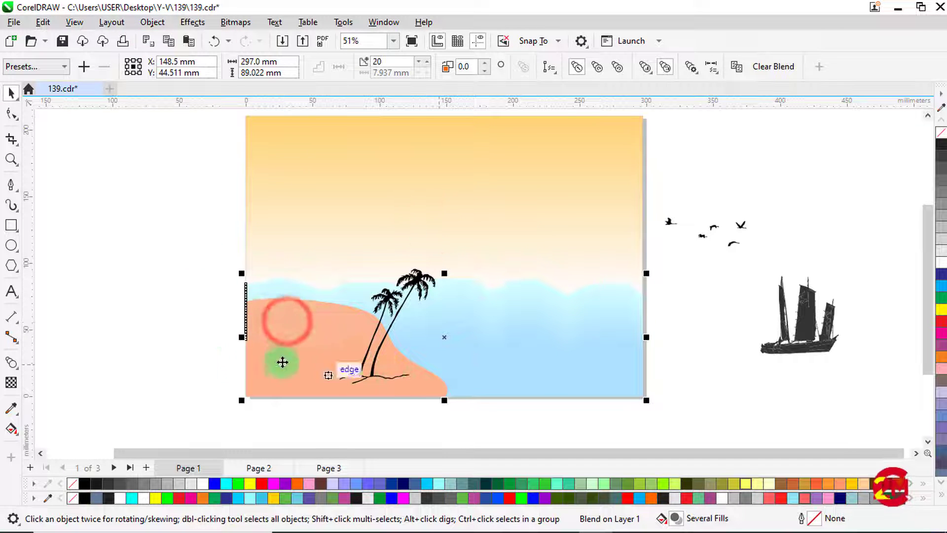
{"action": "left_click", "coordinate": [207, 354]}
{"action": "left_click", "coordinate": [254, 302]}
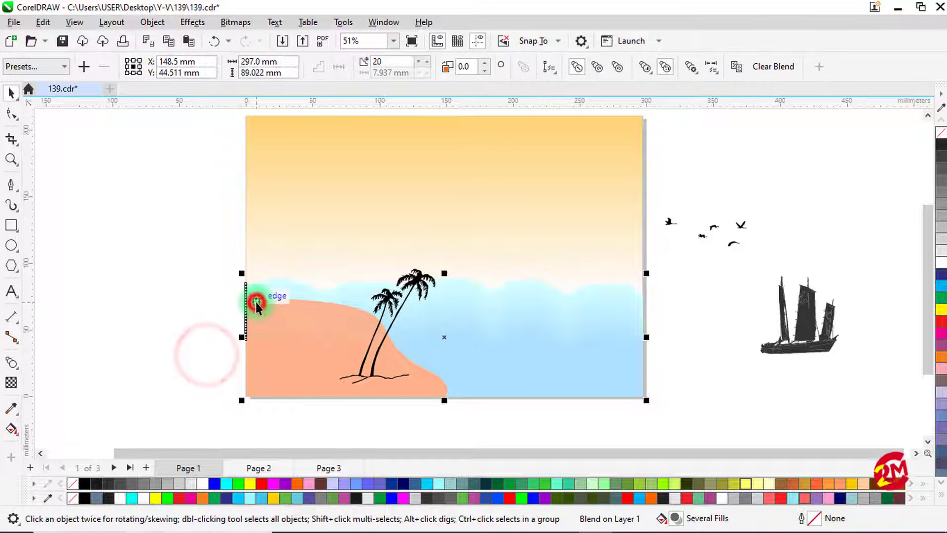
{"action": "left_click_drag", "start_coordinate": [200, 298], "coordinate": [466, 409]}
{"action": "left_click", "coordinate": [444, 393]}
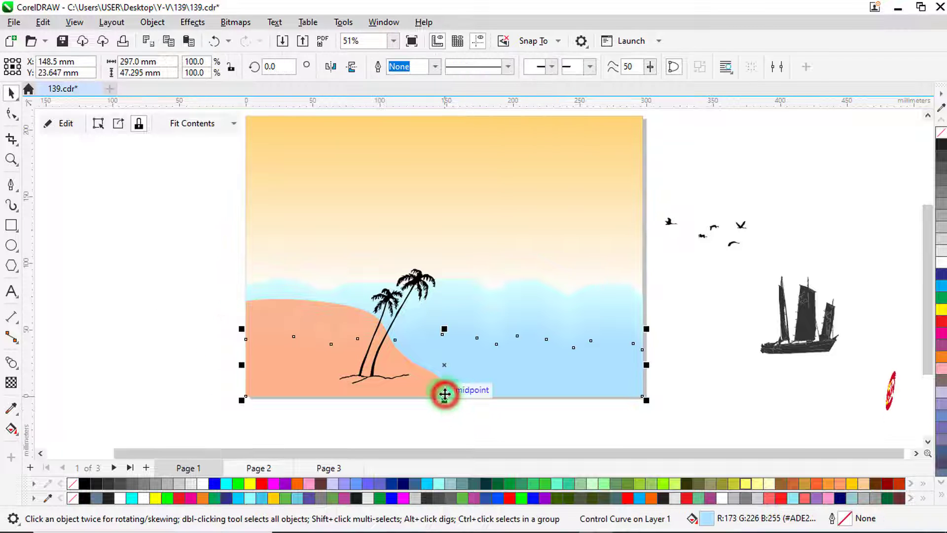
{"action": "left_click", "coordinate": [59, 123]}
{"action": "left_click", "coordinate": [157, 287]}
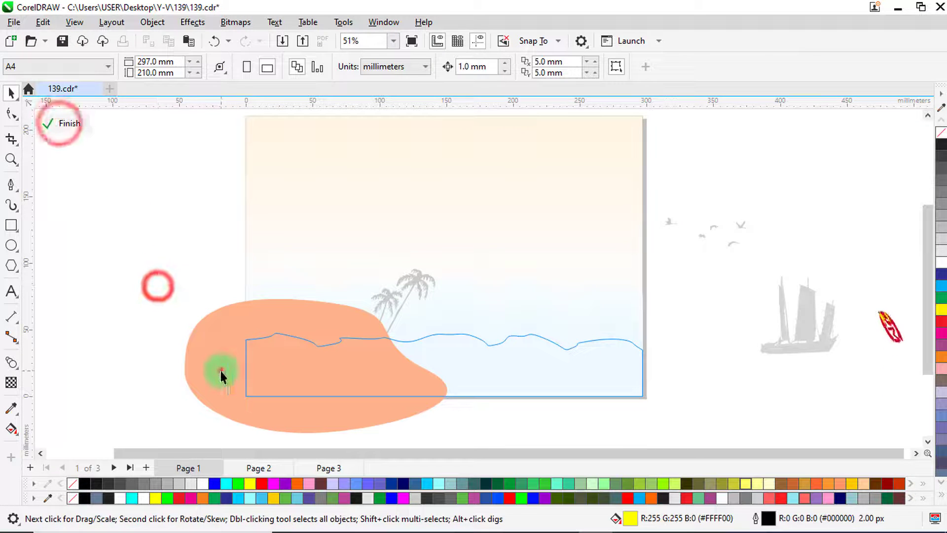
{"action": "left_click", "coordinate": [218, 372]}
{"action": "left_click_drag", "start_coordinate": [449, 367], "coordinate": [408, 365]}
{"action": "left_click", "coordinate": [67, 123]}
{"action": "left_click", "coordinate": [119, 225]}
- Move the palm silhouette slightly down and left, near the page's bottom edge on the narrowed shore
{"action": "left_click_drag", "start_coordinate": [360, 348], "coordinate": [341, 360]}
{"action": "left_click", "coordinate": [174, 282]}
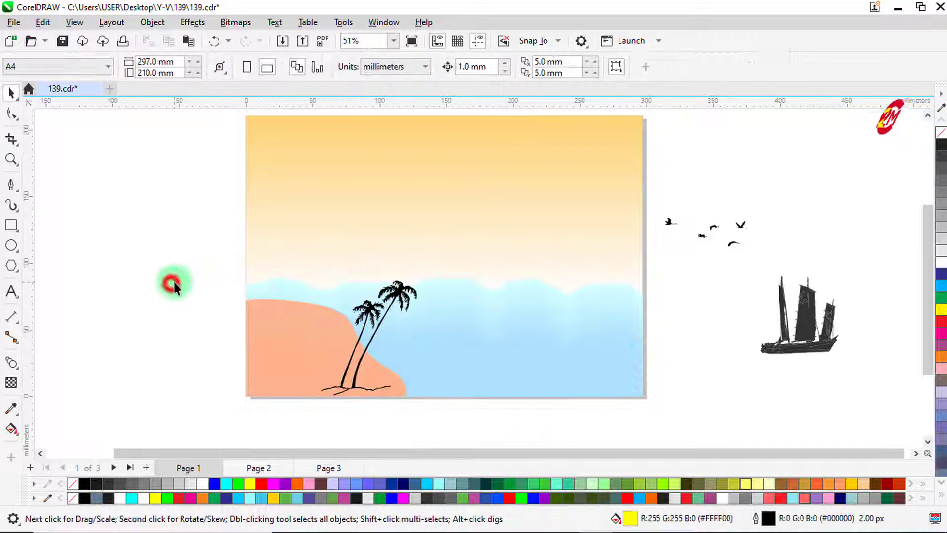
{"action": "left_click", "coordinate": [368, 318]}
- Edit the PowerClip contents to give the shore a fountain fill from peach at its lower edge to white above it, and finish the edit
{"action": "left_click", "coordinate": [271, 333]}
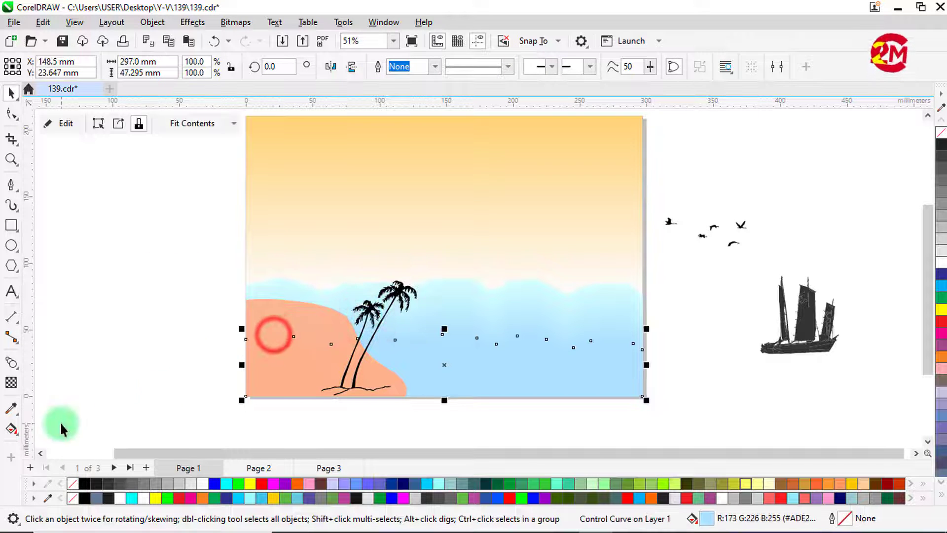
{"action": "left_click", "coordinate": [60, 123]}
{"action": "left_click", "coordinate": [121, 291]}
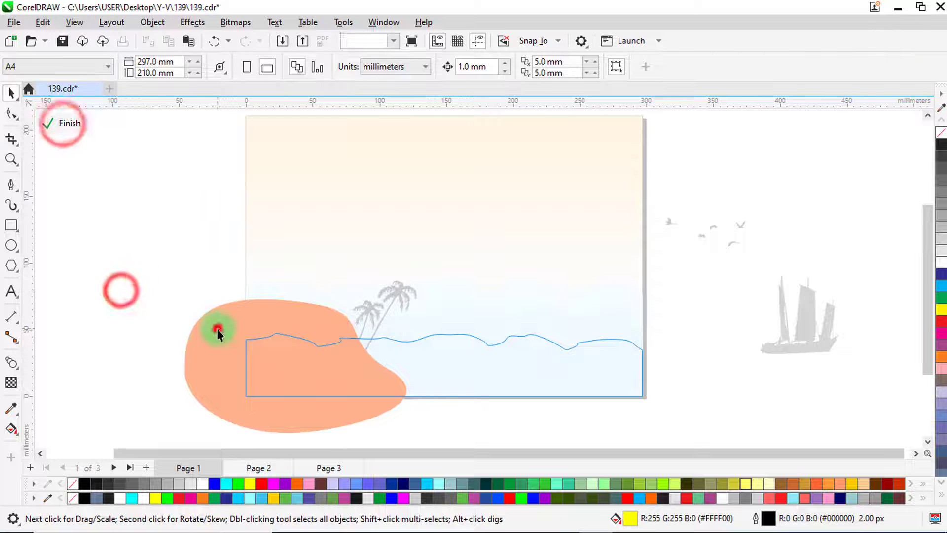
{"action": "left_click", "coordinate": [217, 329]}
{"action": "left_click", "coordinate": [11, 429]}
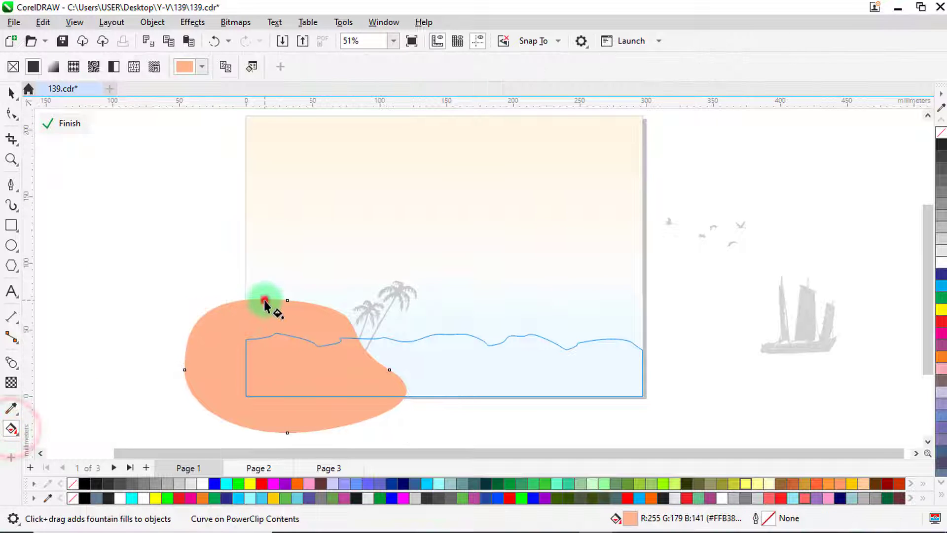
{"action": "left_click_drag", "start_coordinate": [265, 300], "coordinate": [233, 215]}
{"action": "key", "text": "ctrl+z"}
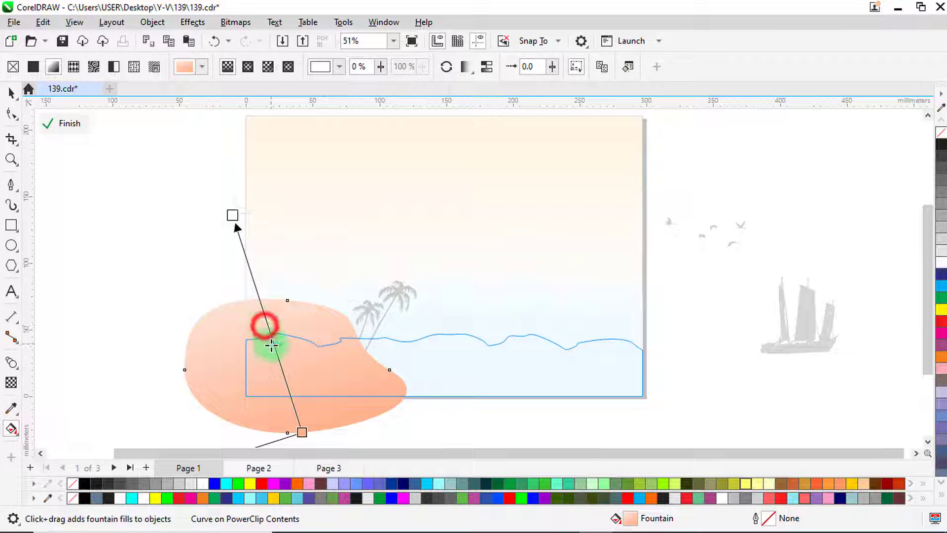
{"action": "left_click", "coordinate": [11, 92]}
{"action": "left_click", "coordinate": [70, 123]}
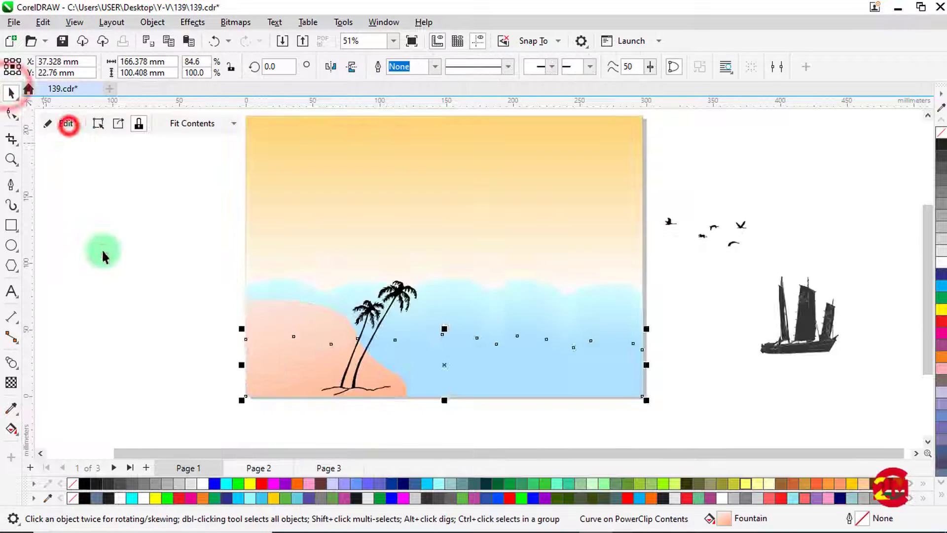
{"action": "left_click", "coordinate": [102, 251]}
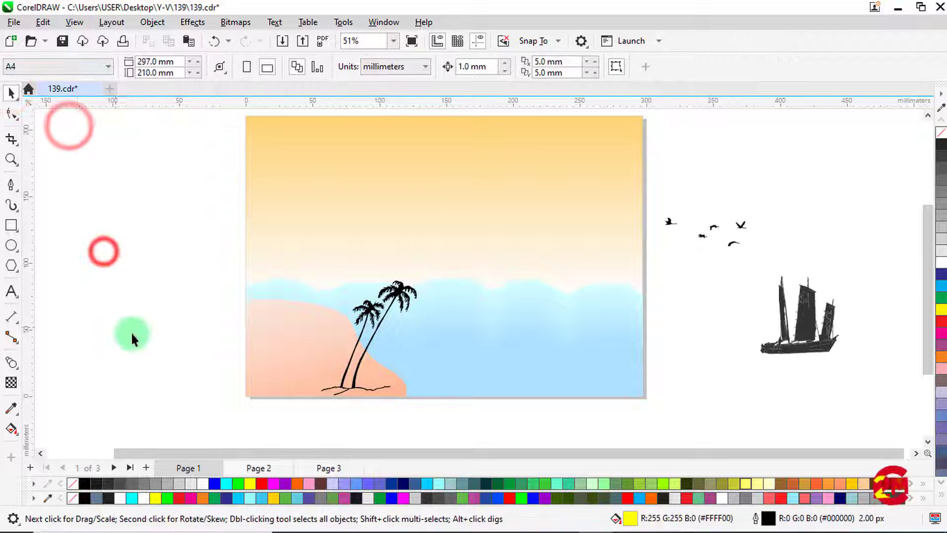
- Duplicate the palm silhouette twice, placing one copy on the lower left of the shore and one higher between the two
{"action": "left_click", "coordinate": [345, 387]}
{"action": "left_click_drag", "start_coordinate": [370, 341], "coordinate": [337, 324]}
{"action": "right_click", "coordinate": [300, 337]}
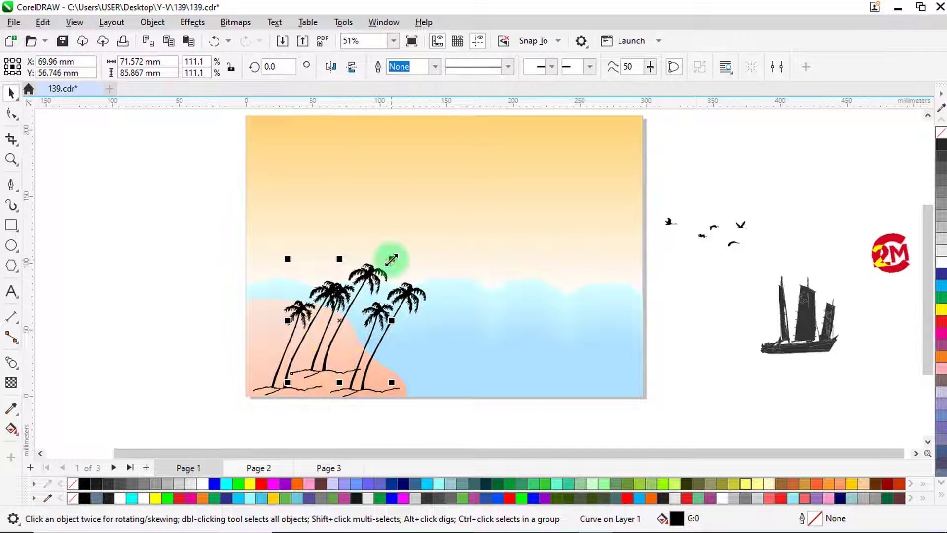
- Shrink the middle palm copy to about 53 × 64 mm and skew it horizontally so its trunks stand more upright
{"action": "left_click_drag", "start_coordinate": [392, 259], "coordinate": [368, 288]}
{"action": "left_click_drag", "start_coordinate": [326, 336], "coordinate": [340, 311]}
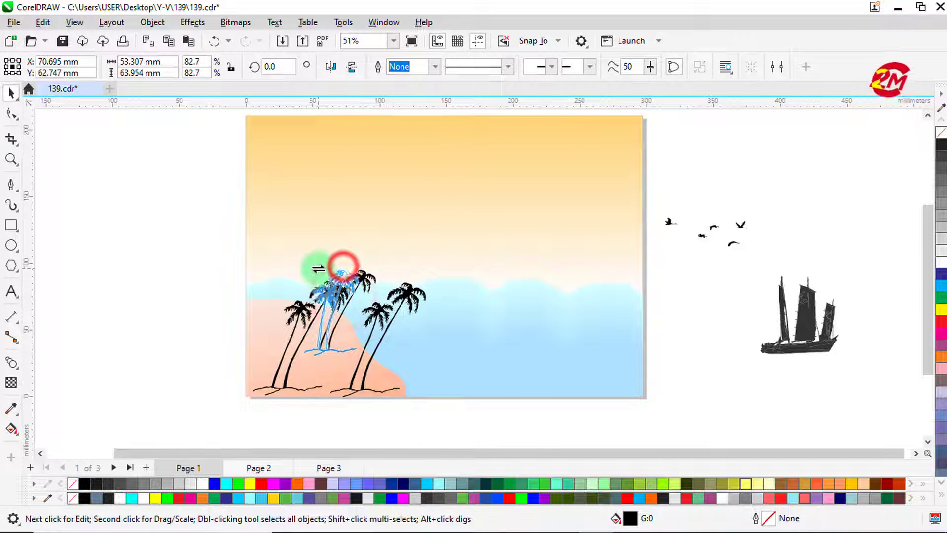
{"action": "left_click_drag", "start_coordinate": [319, 269], "coordinate": [316, 270]}
{"action": "left_click", "coordinate": [338, 290]}
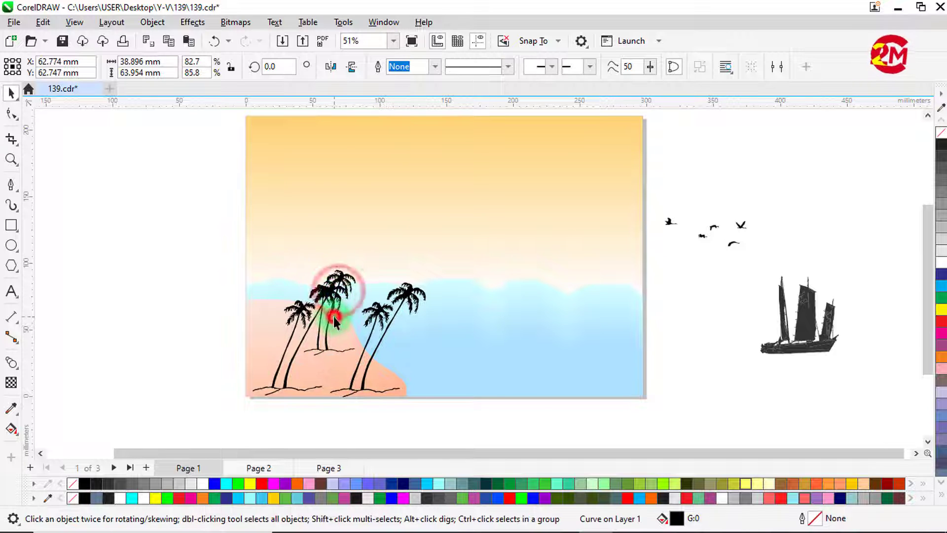
- Duplicate the skewed palms onto the upper left of the shore and shrink the copy to about 36 × 59 mm
{"action": "left_click_drag", "start_coordinate": [333, 317], "coordinate": [286, 345]}
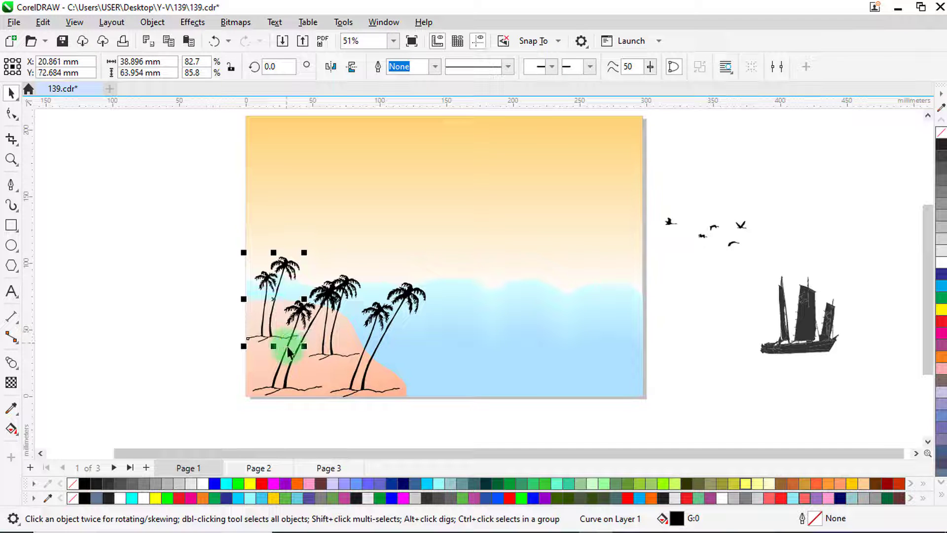
{"action": "left_click", "coordinate": [140, 341]}
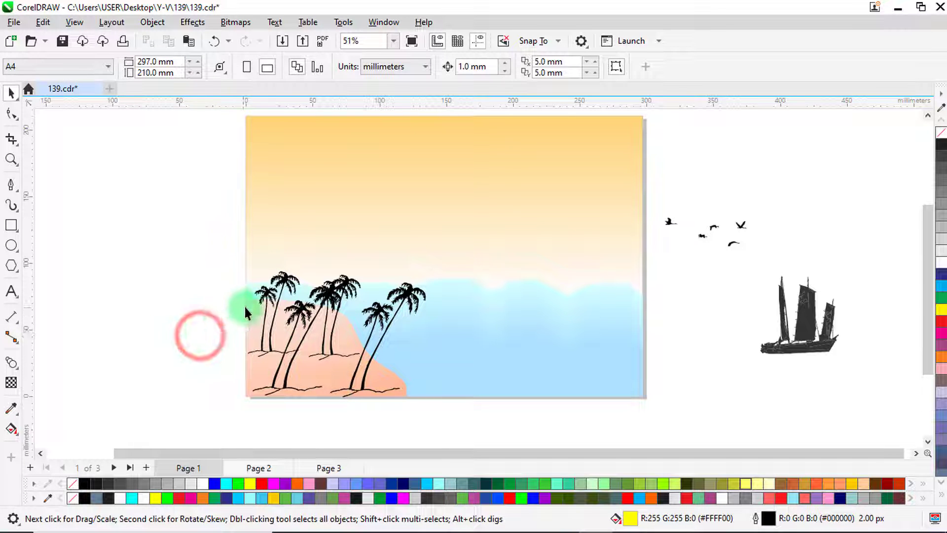
{"action": "left_click", "coordinate": [267, 295]}
{"action": "left_click_drag", "start_coordinate": [304, 268], "coordinate": [301, 273]}
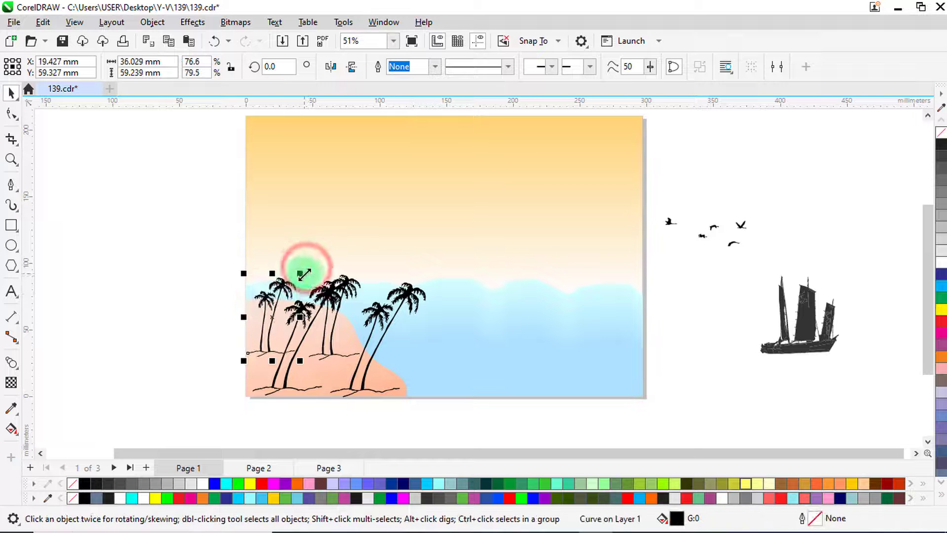
- Move the middle skewed palms down the shore to about X 65 mm, Y 45 mm
{"action": "left_click_drag", "start_coordinate": [338, 325], "coordinate": [340, 286]}
{"action": "left_click", "coordinate": [347, 306]}
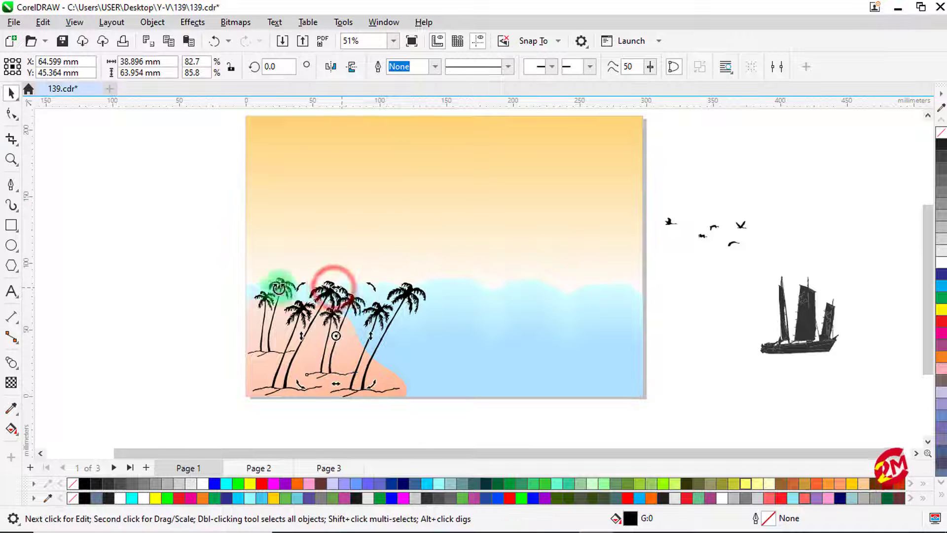
- Move the bird flock into the sky, mirror it horizontally, and place two duplicates further up and left as a diagonal trail
{"action": "left_click", "coordinate": [111, 283]}
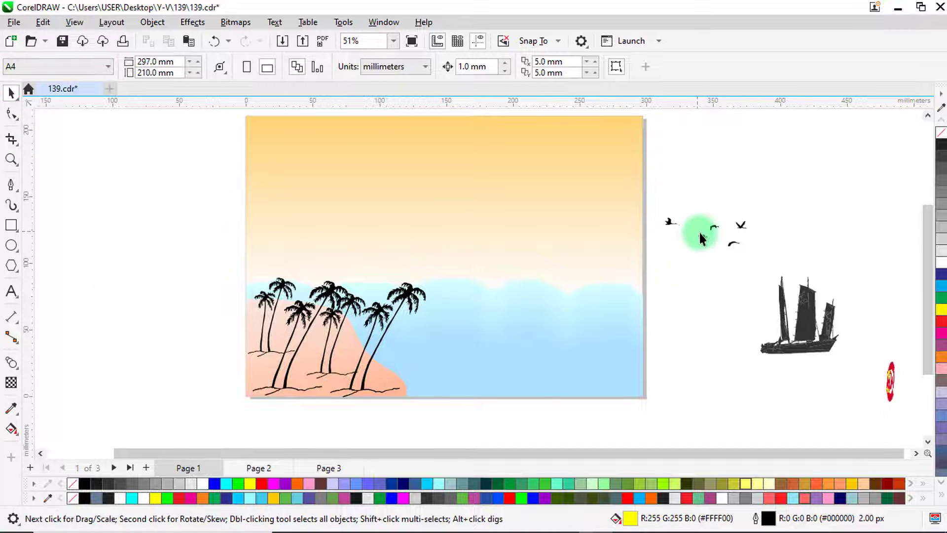
{"action": "left_click_drag", "start_coordinate": [702, 233], "coordinate": [460, 237]}
{"action": "left_click", "coordinate": [330, 66]}
{"action": "right_click", "coordinate": [408, 202]}
{"action": "right_click", "coordinate": [461, 237]}
{"action": "left_click", "coordinate": [117, 232]}
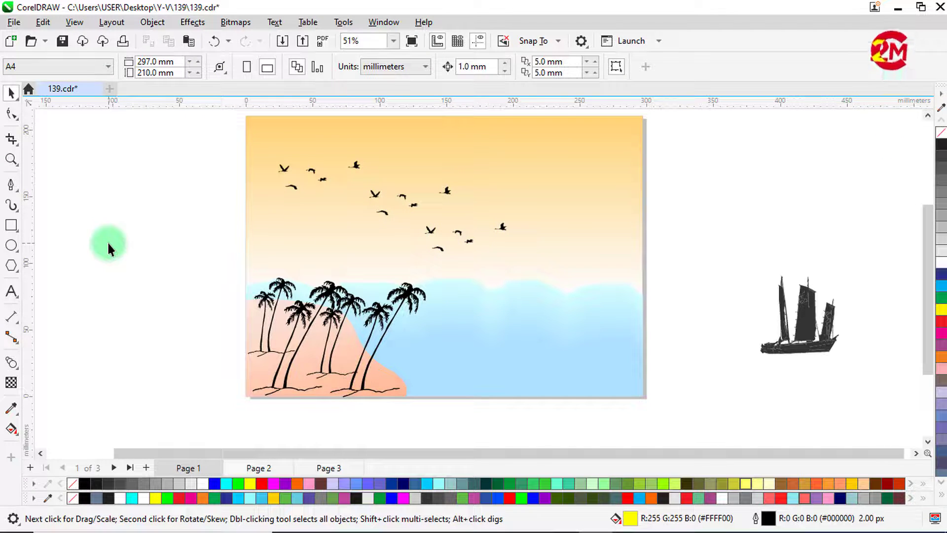
{"action": "left_click", "coordinate": [109, 238]}
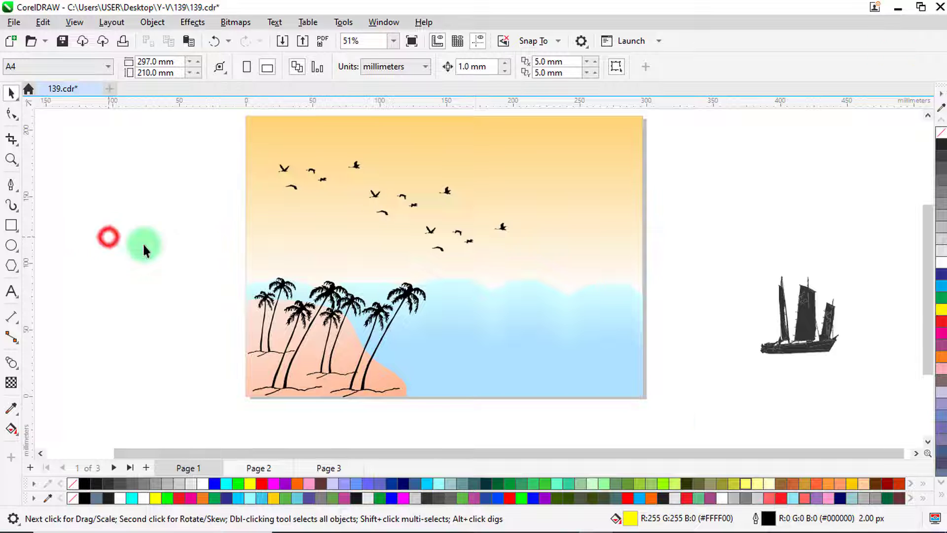
- Move the ship onto the right half of the sea and bring it in front of the water
{"action": "left_click_drag", "start_coordinate": [777, 352], "coordinate": [474, 356]}
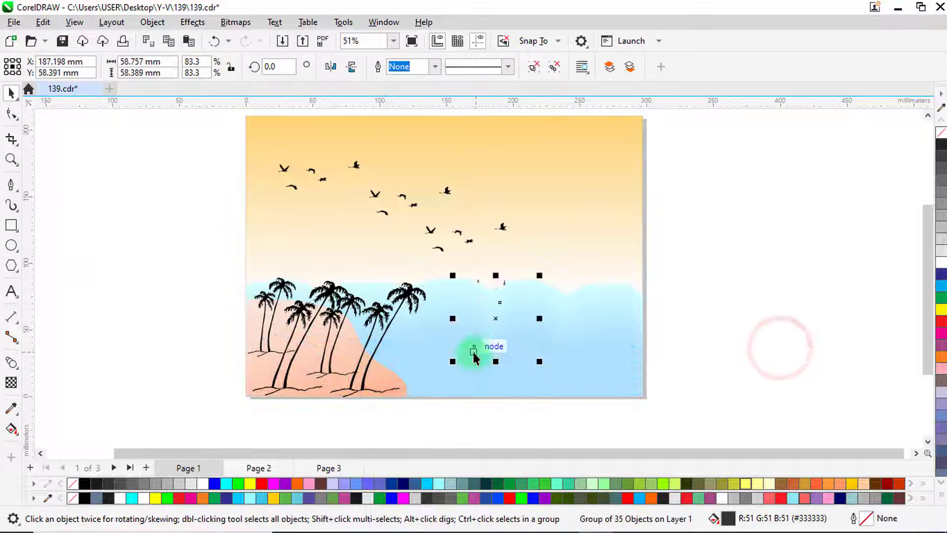
{"action": "left_click", "coordinate": [161, 25]}
{"action": "left_click", "coordinate": [207, 223]}
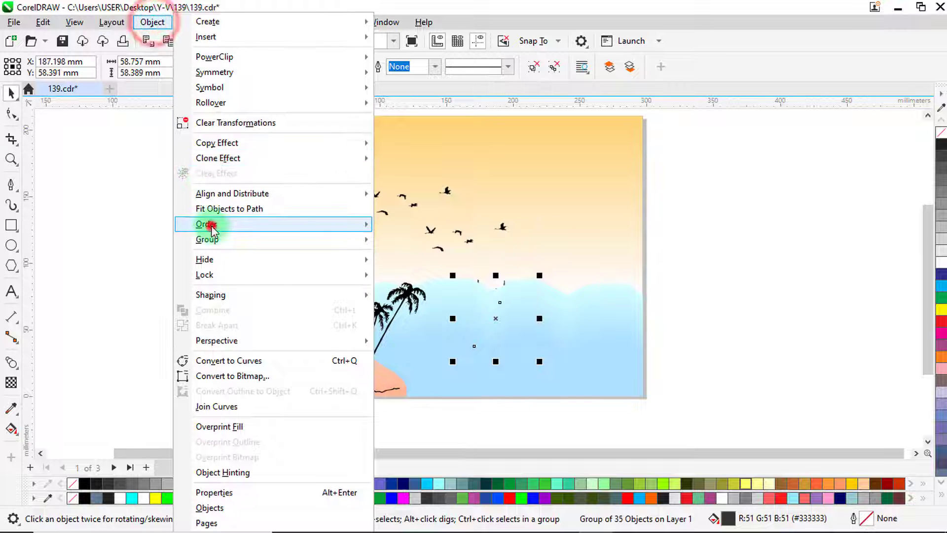
{"action": "left_click", "coordinate": [425, 226]}
{"action": "left_click", "coordinate": [91, 262]}
{"action": "left_click_drag", "start_coordinate": [477, 346], "coordinate": [512, 352]}
{"action": "left_click", "coordinate": [724, 363]}
{"action": "left_click", "coordinate": [158, 294]}
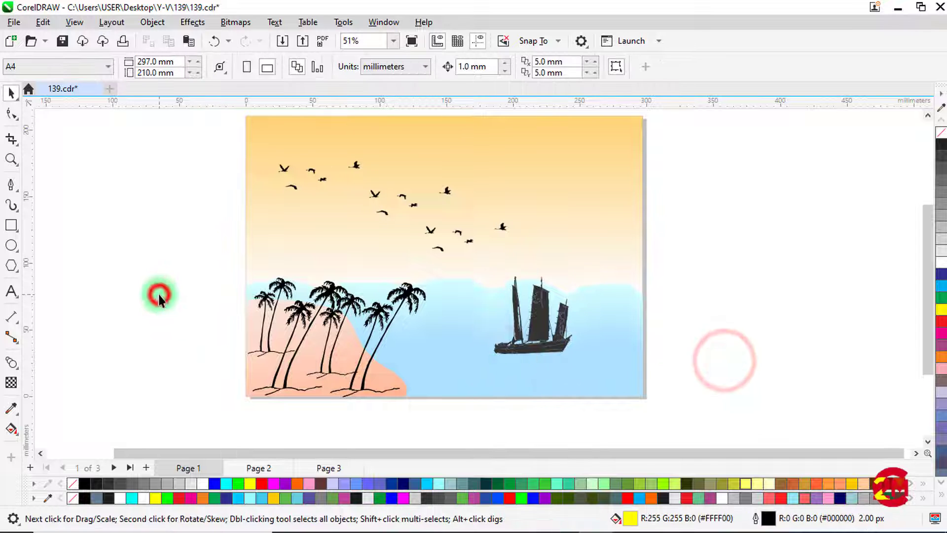
- Draw a sun circle about 55 mm across in the right part of the sky and remove its outline
{"action": "scroll", "coordinate": [371, 108], "scroll_direction": "up", "scroll_amount": 1}
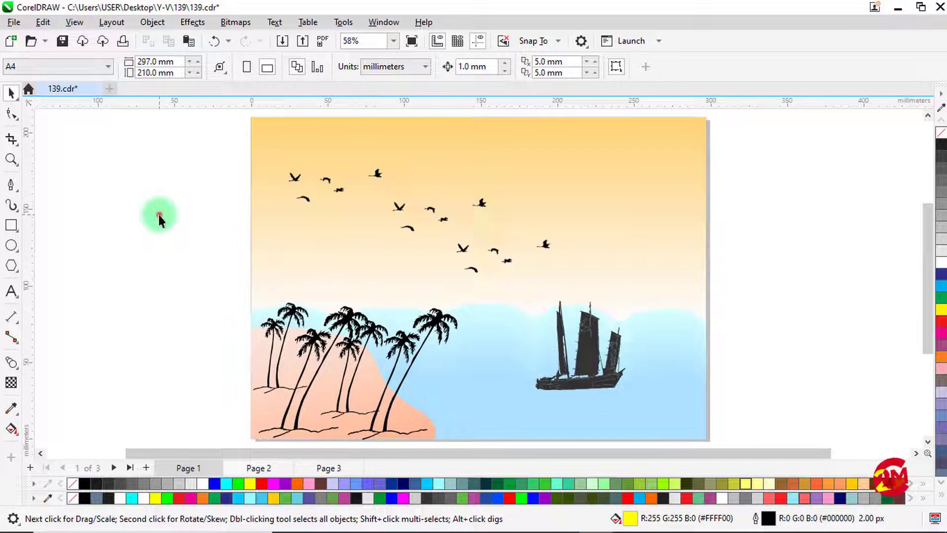
{"action": "left_click", "coordinate": [14, 249]}
{"action": "left_click_drag", "start_coordinate": [608, 207], "coordinate": [651, 243]}
{"action": "left_click", "coordinate": [11, 93]}
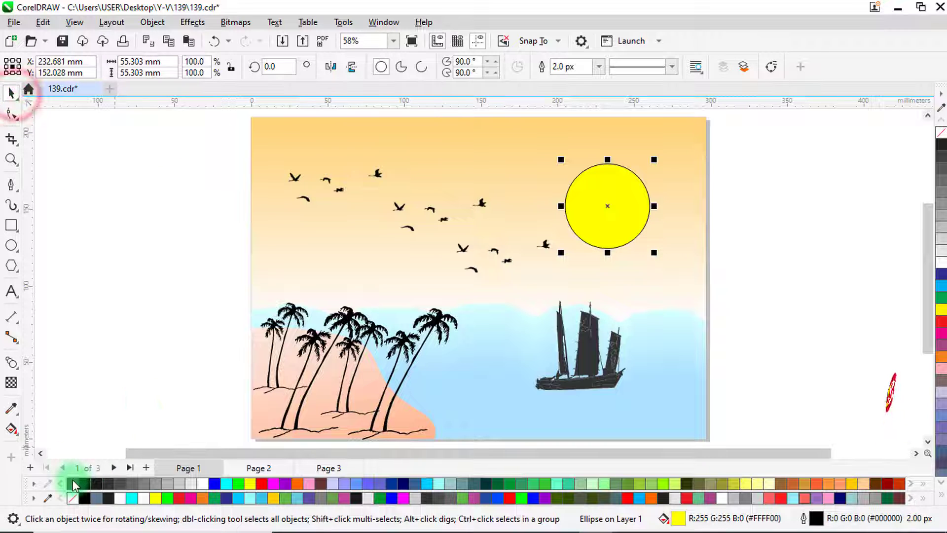
{"action": "right_click", "coordinate": [74, 484]}
- Fill the sun with a vertical fountain fill running from yellow at its bottom edge to orange at its top
{"action": "left_click", "coordinate": [11, 429]}
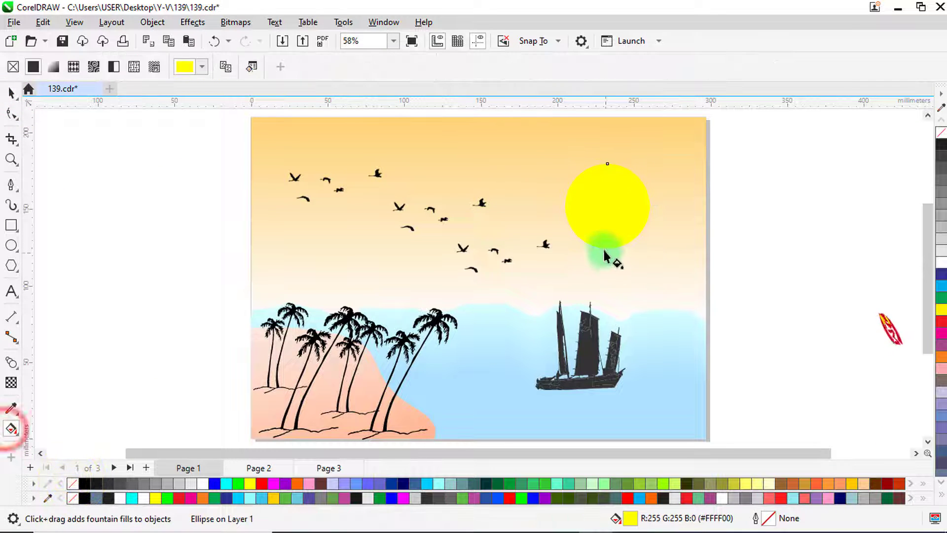
{"action": "left_click_drag", "start_coordinate": [607, 250], "coordinate": [608, 164]}
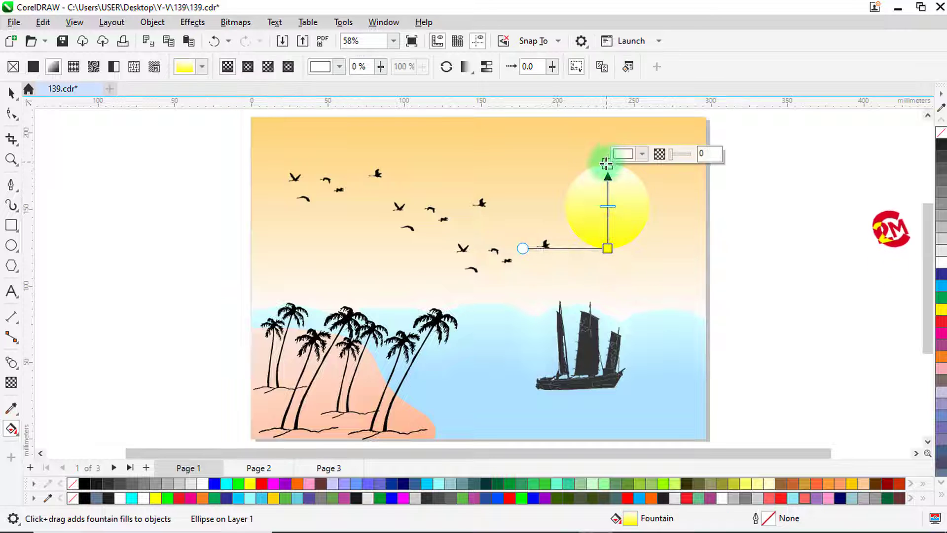
{"action": "left_click", "coordinate": [298, 482]}
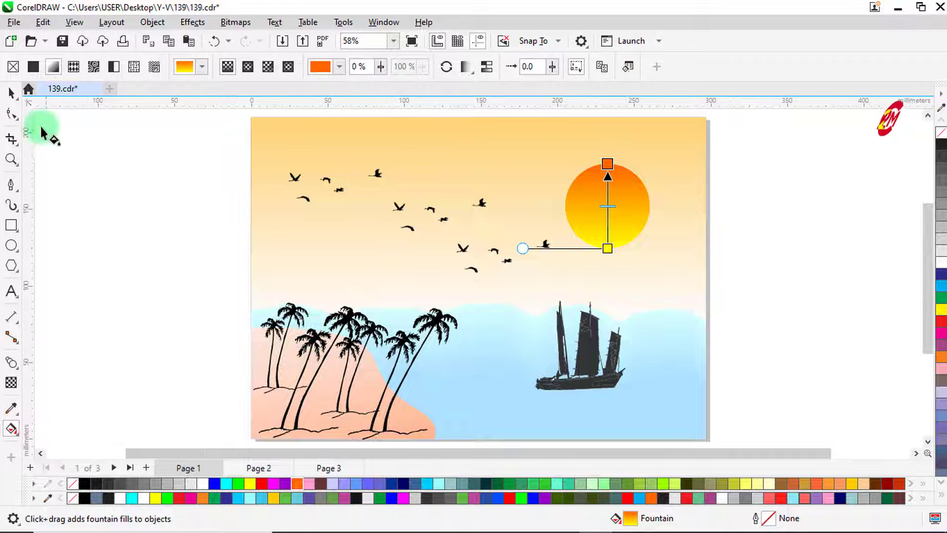
- Lower the sun slightly to about X 234 mm, Y 142 mm and enlarge it to about 60 mm across
{"action": "left_click", "coordinate": [13, 92]}
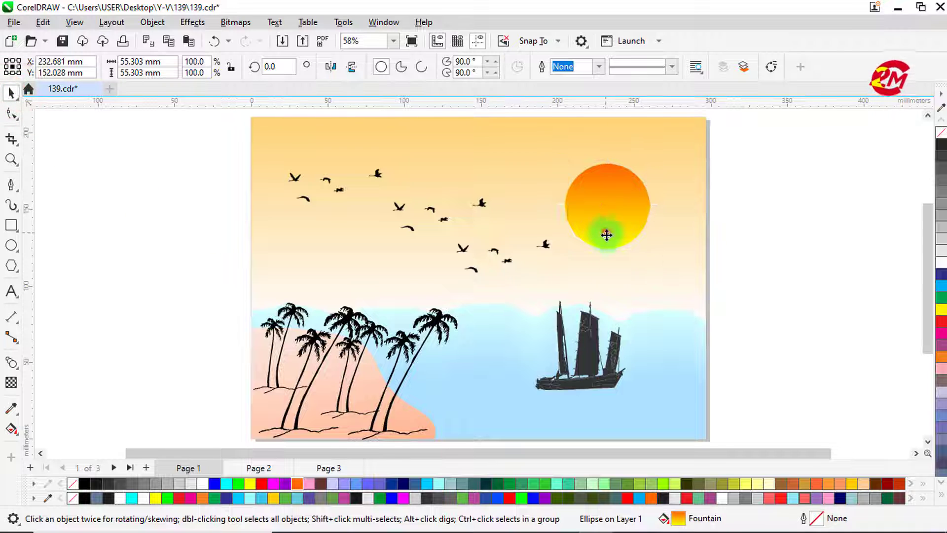
{"action": "left_click", "coordinate": [607, 232]}
{"action": "left_click_drag", "start_coordinate": [654, 269], "coordinate": [659, 272]}
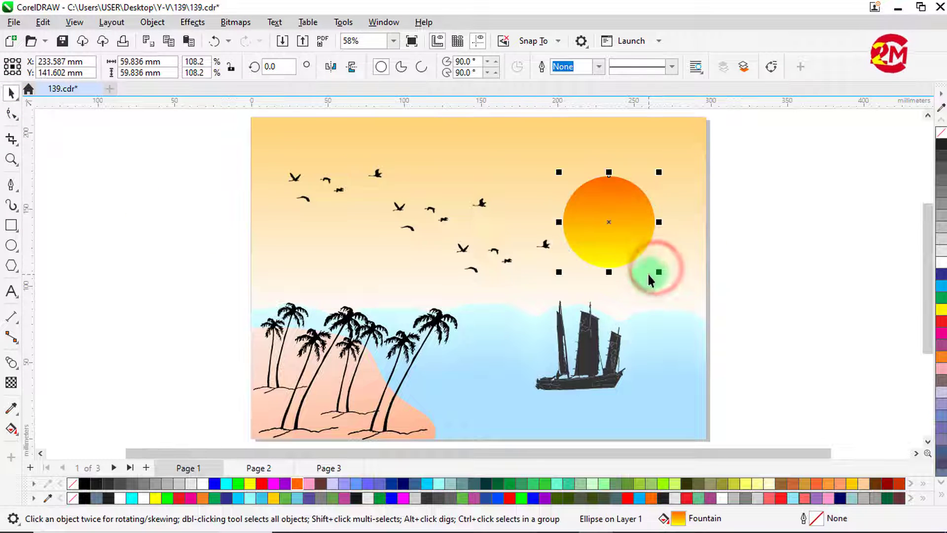
- Apply a Gaussian Blur with a 75-pixel radius to the sun
{"action": "left_click", "coordinate": [195, 22]}
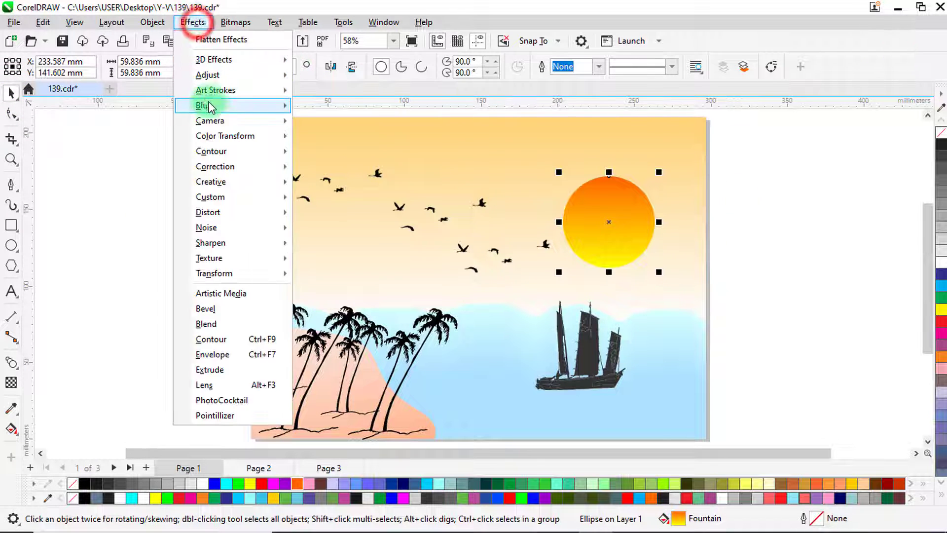
{"action": "left_click", "coordinate": [211, 102]}
{"action": "left_click", "coordinate": [343, 157]}
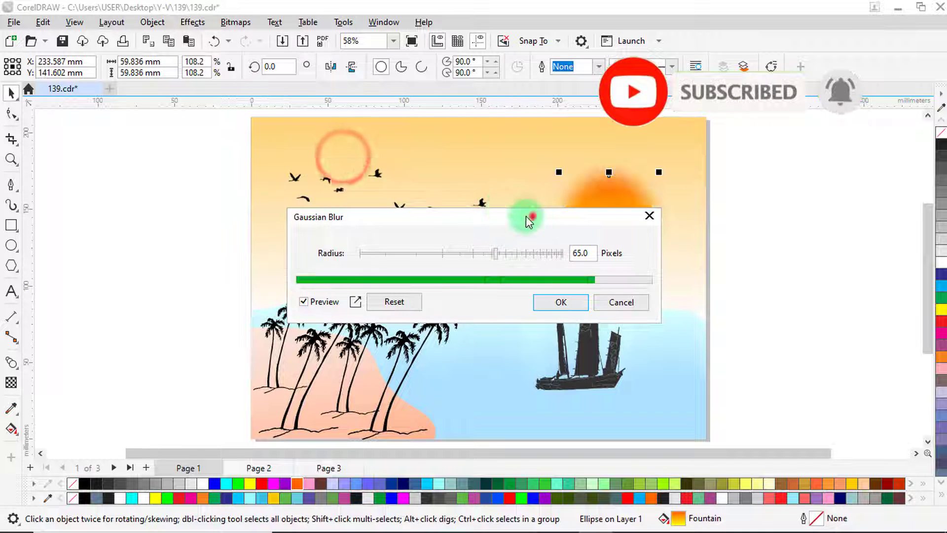
{"action": "left_click_drag", "start_coordinate": [531, 215], "coordinate": [343, 150]}
{"action": "left_click", "coordinate": [401, 188]}
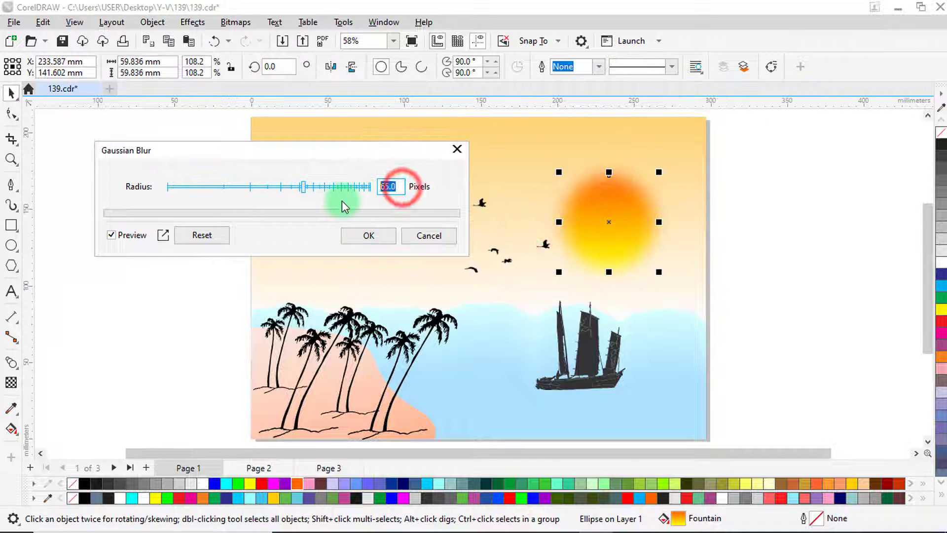
{"action": "type", "text": "75"}
{"action": "left_click", "coordinate": [355, 237]}
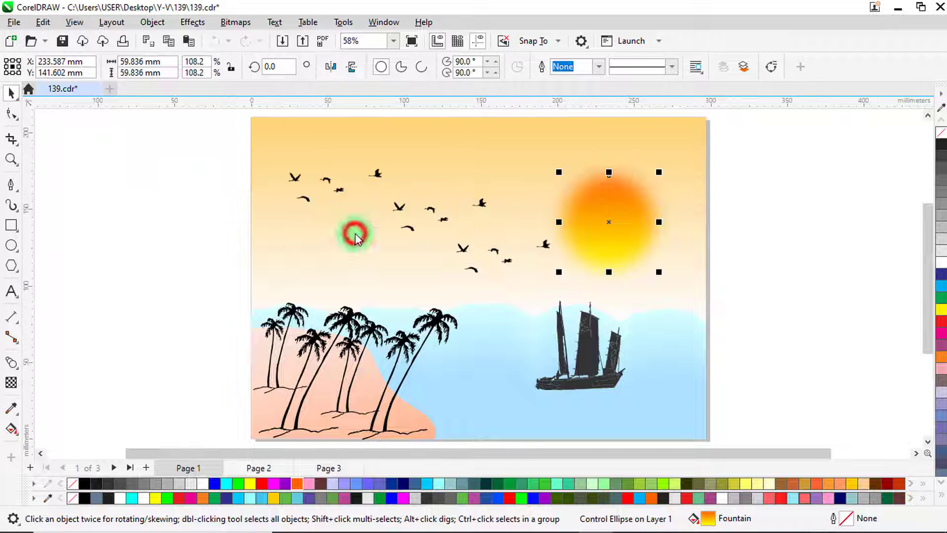
{"action": "left_click", "coordinate": [125, 206]}
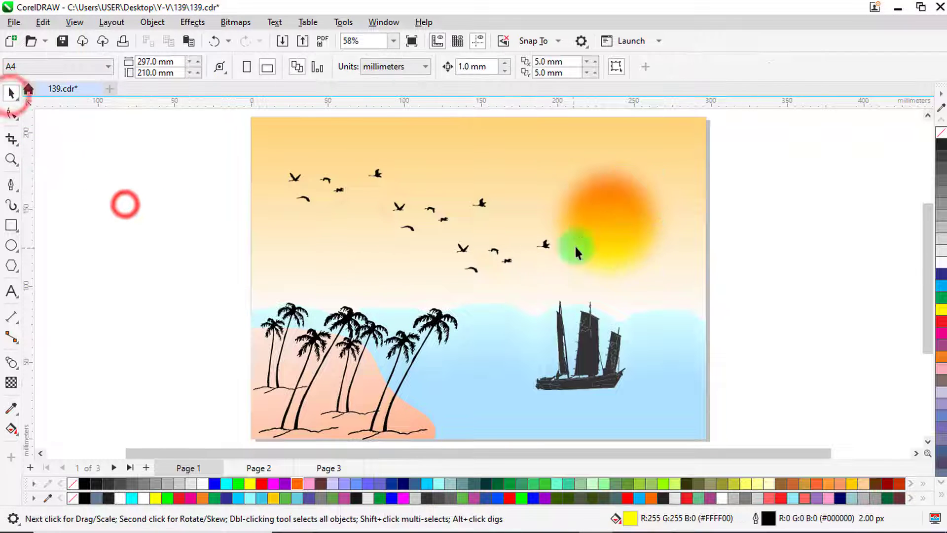
- Move the blurred sun down to the horizon above the ship, at about X 240 mm, Y 117 mm
{"action": "left_click_drag", "start_coordinate": [596, 239], "coordinate": [607, 279]}
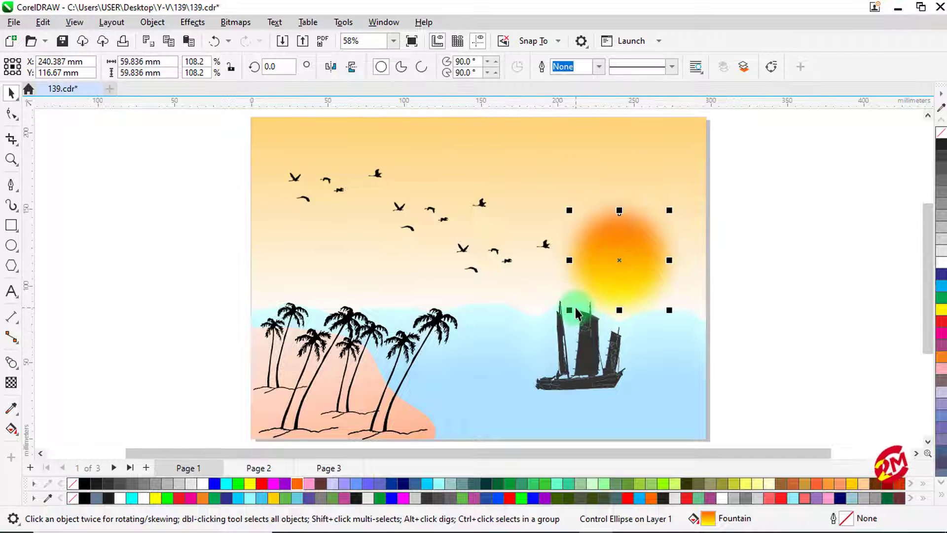
{"action": "left_click", "coordinate": [148, 182]}
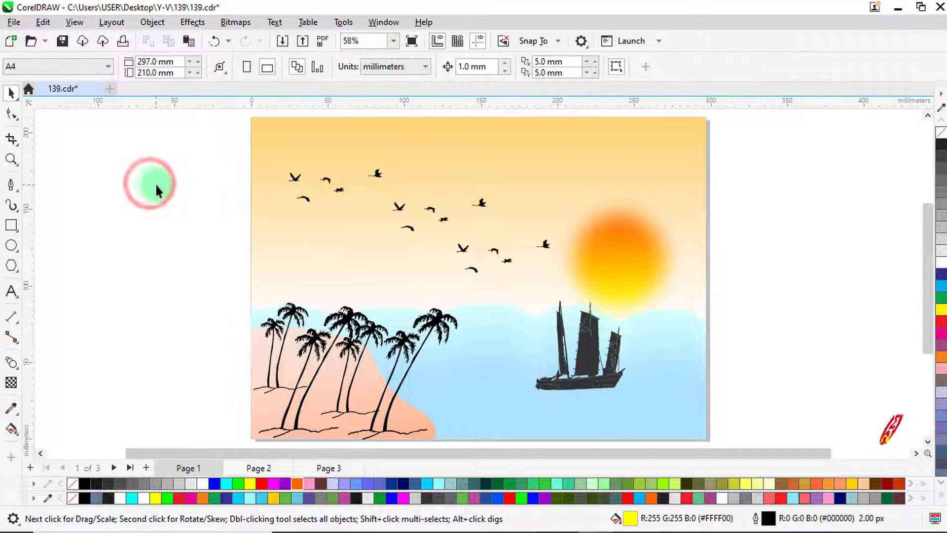
{"action": "left_click", "coordinate": [160, 188]}
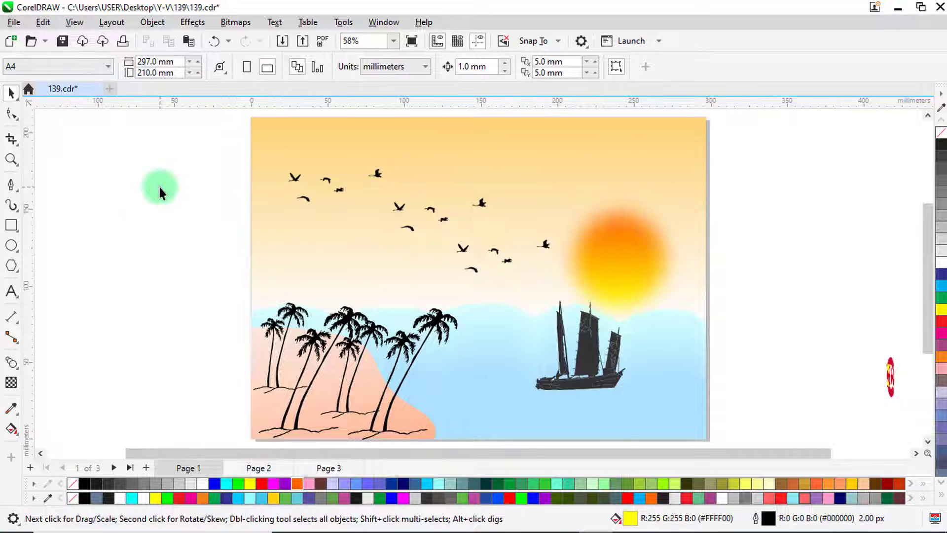